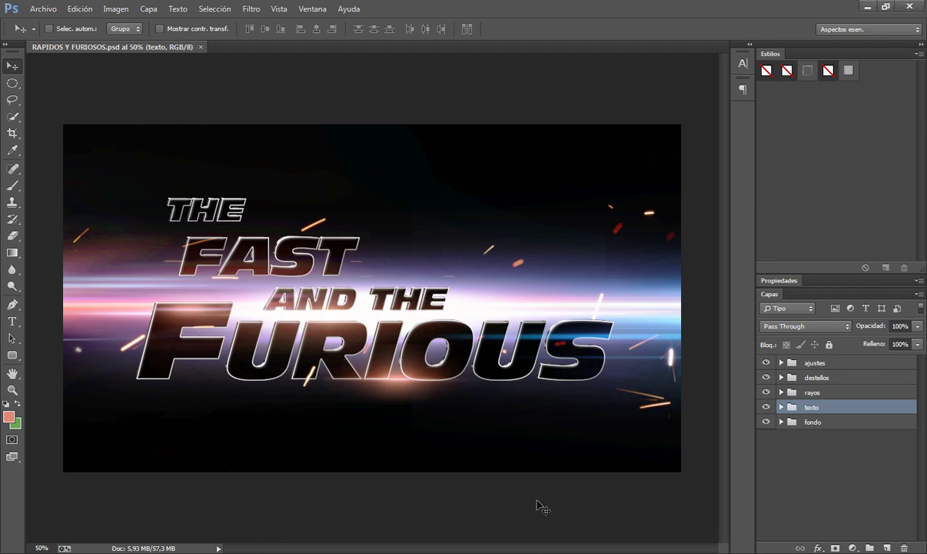
Inspect the finished title artwork at 100% zoom, then zoom back out
{"action": "key", "text": "ctrl+plus"}
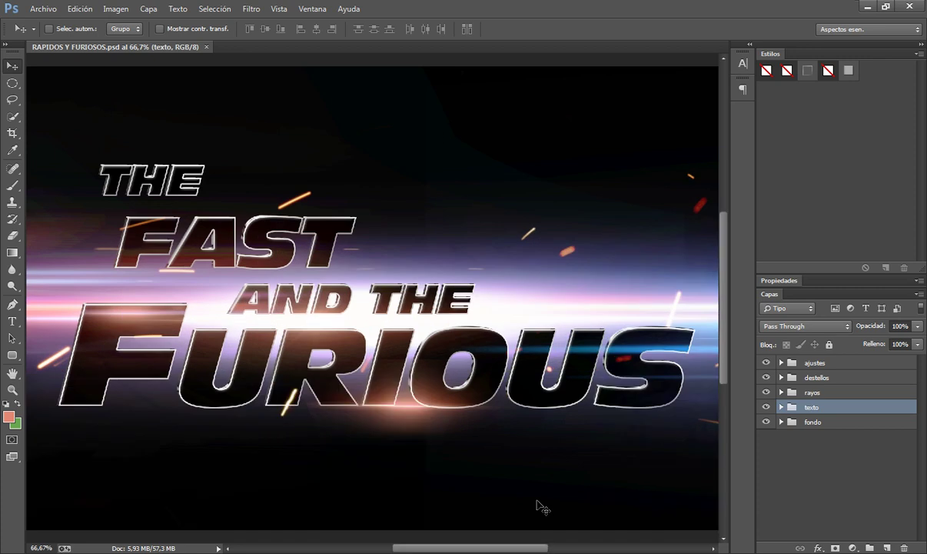
{"action": "left_click", "coordinate": [46, 547]}
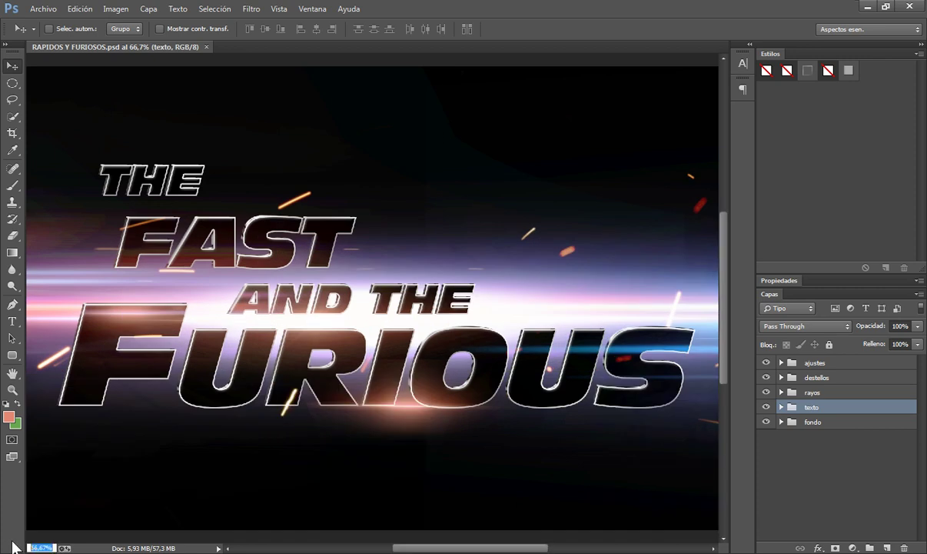
{"action": "type", "text": "100"}
{"action": "key", "text": "Return"}
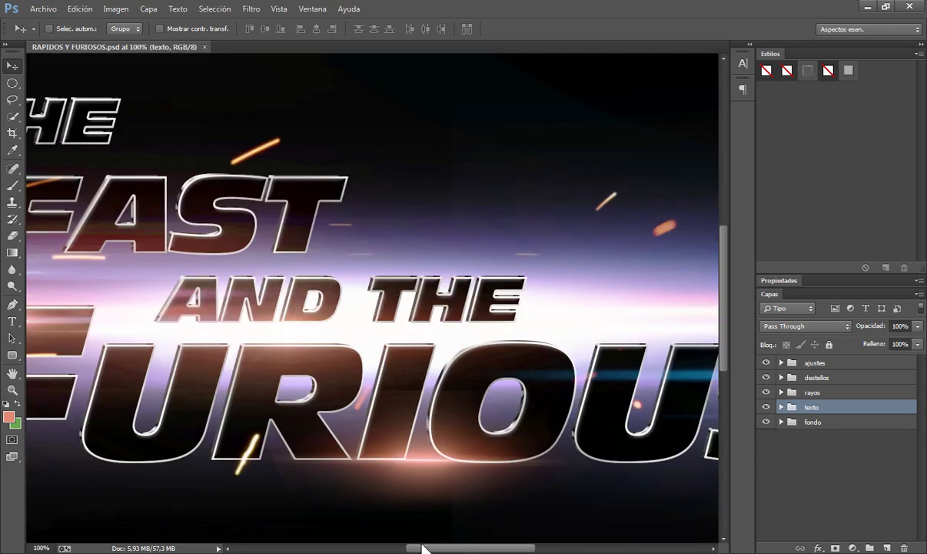
{"action": "mouse_move", "coordinate": [422, 548]}
{"action": "left_mouse_down"}
{"action": "mouse_move", "coordinate": [379, 548]}
{"action": "mouse_move", "coordinate": [478, 550]}
{"action": "mouse_move", "coordinate": [376, 550]}
{"action": "left_mouse_up"}
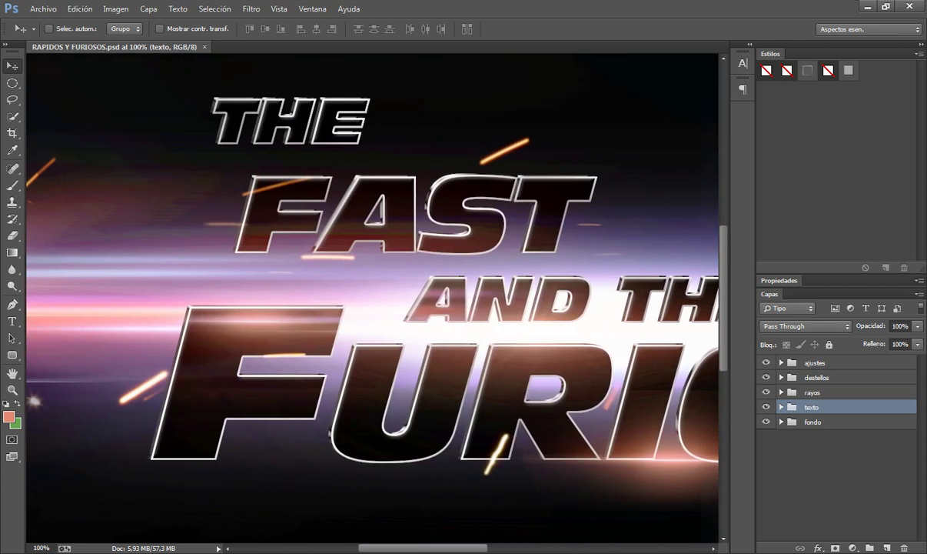
{"action": "key", "text": "ctrl+minus"}
{"action": "key", "text": "ctrl+minus"}
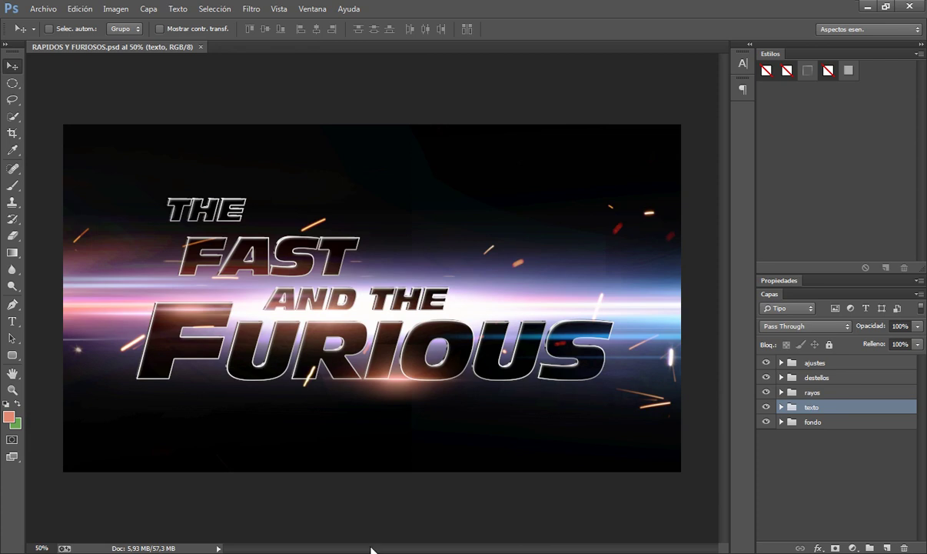
Create a new white 1920×1080 px document at 300 ppi resolution
{"action": "left_click", "coordinate": [44, 9]}
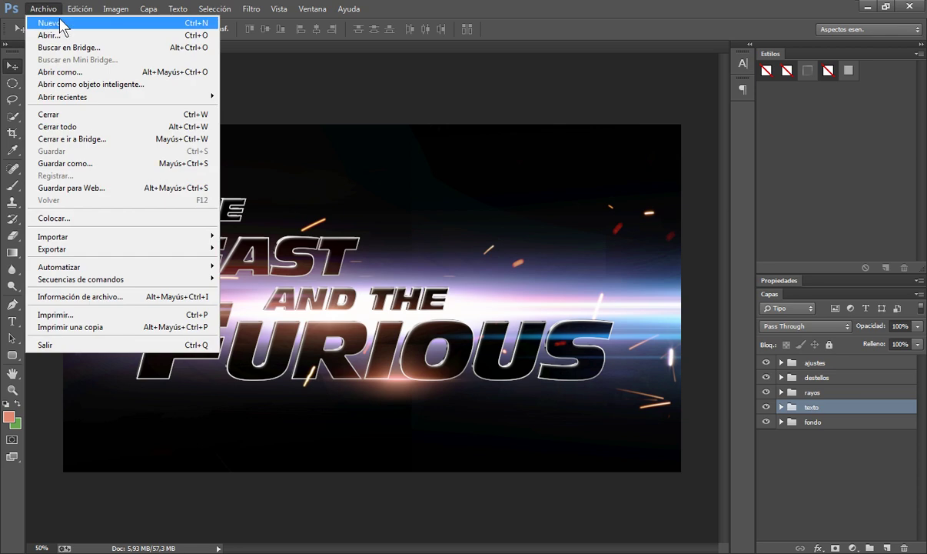
{"action": "left_click", "coordinate": [60, 22]}
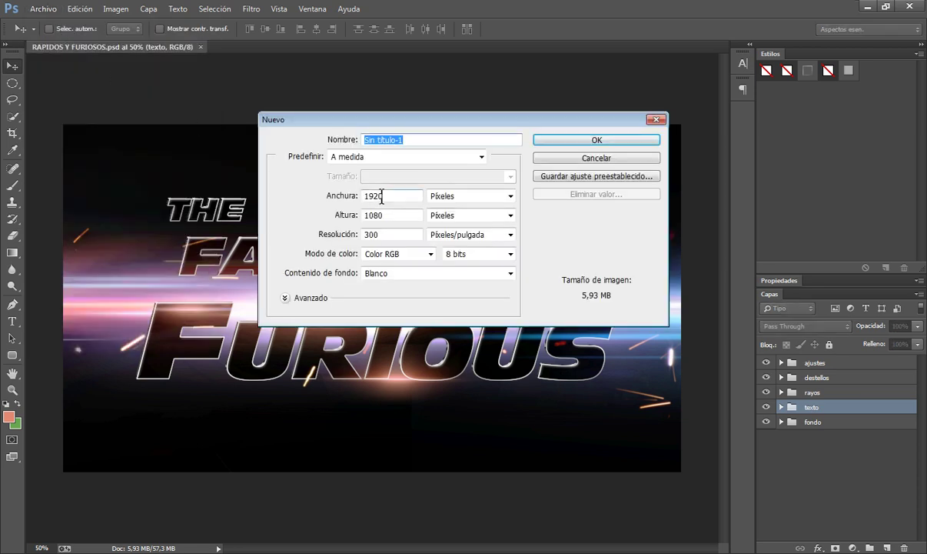
{"action": "left_click", "coordinate": [381, 196]}
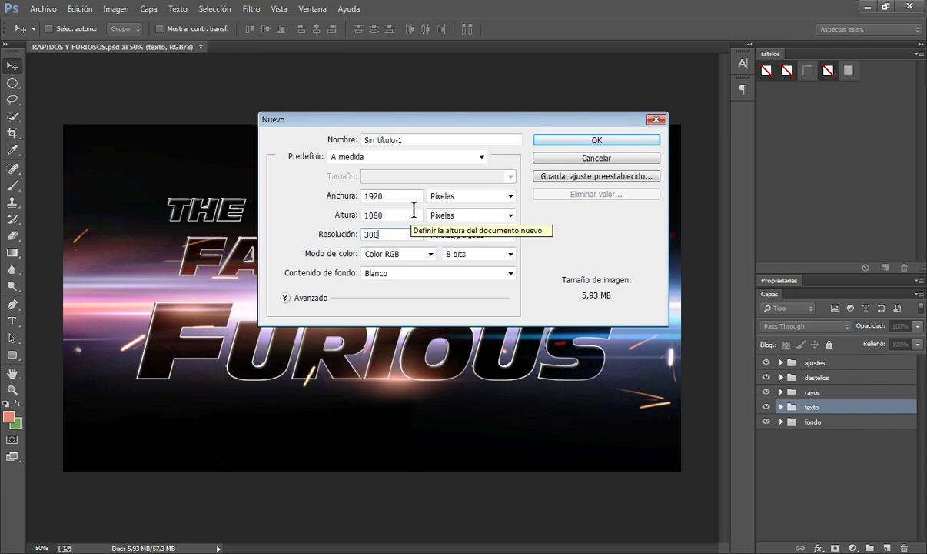
{"action": "left_click", "coordinate": [538, 143]}
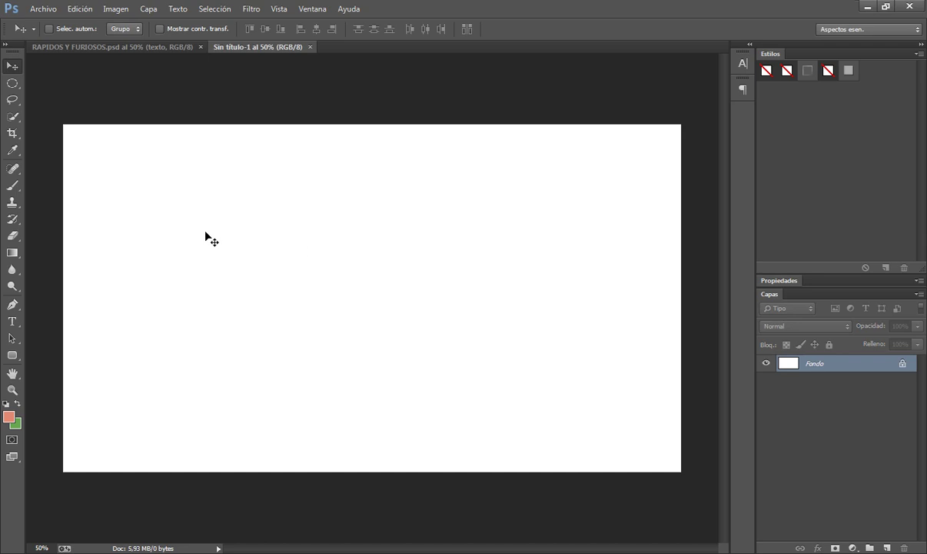
Pick the Type tool with Antique Olive Std and start text at the canvas's upper left
{"action": "left_click", "coordinate": [11, 323]}
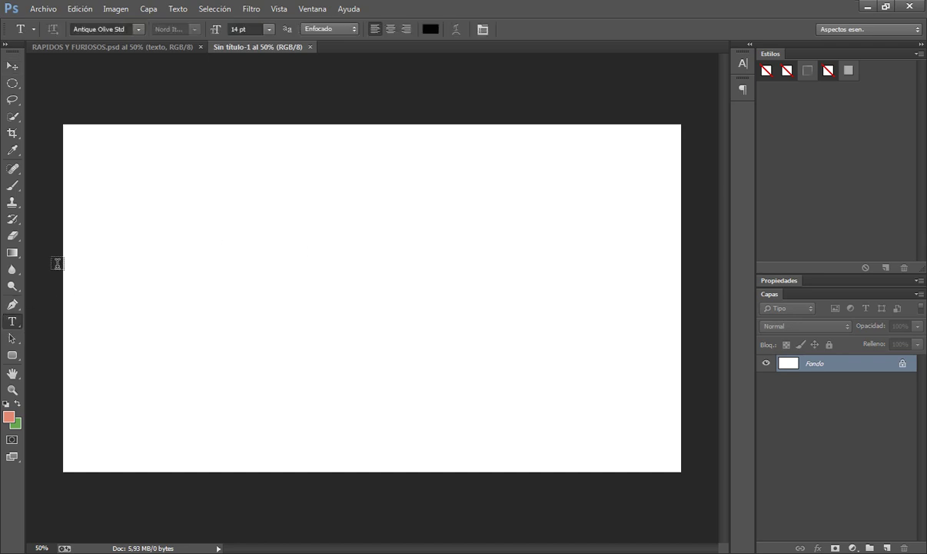
{"action": "left_click", "coordinate": [138, 30]}
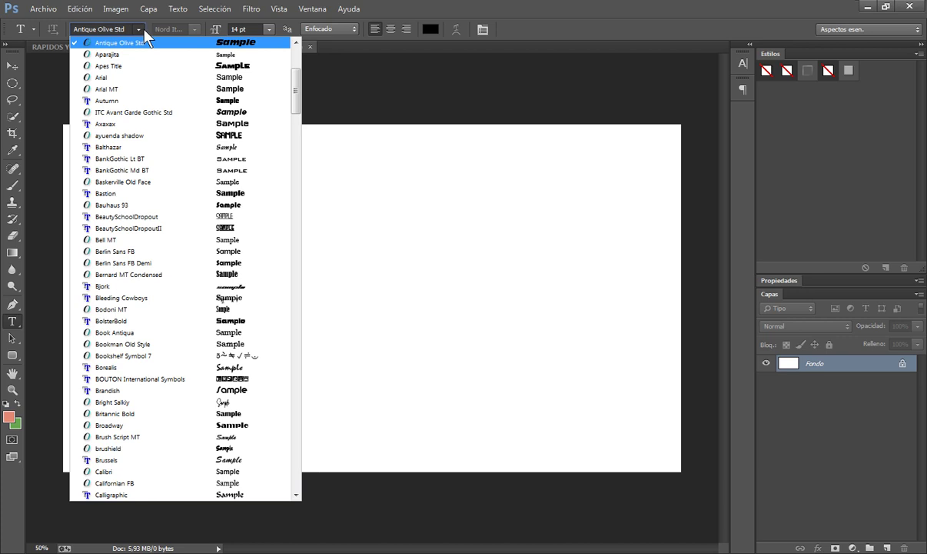
{"action": "left_click", "coordinate": [144, 31]}
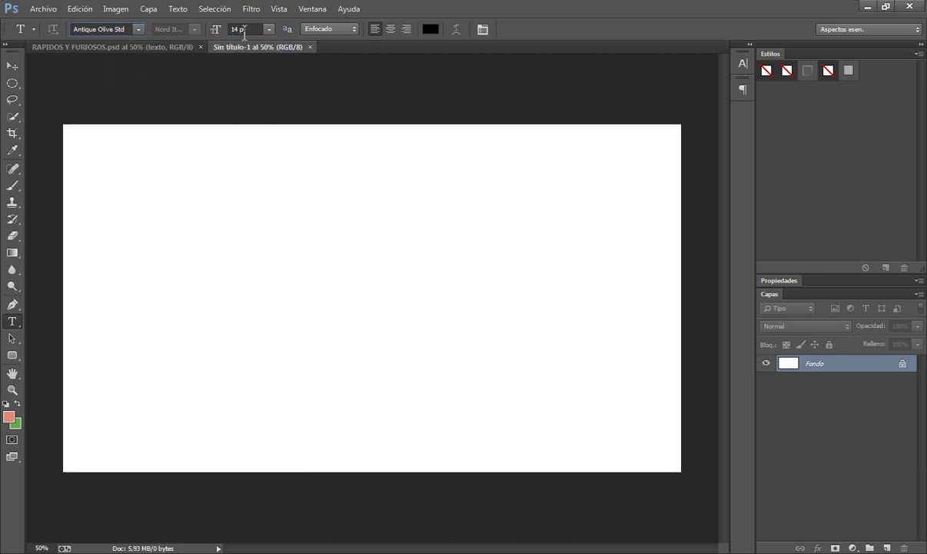
{"action": "left_click", "coordinate": [212, 214]}
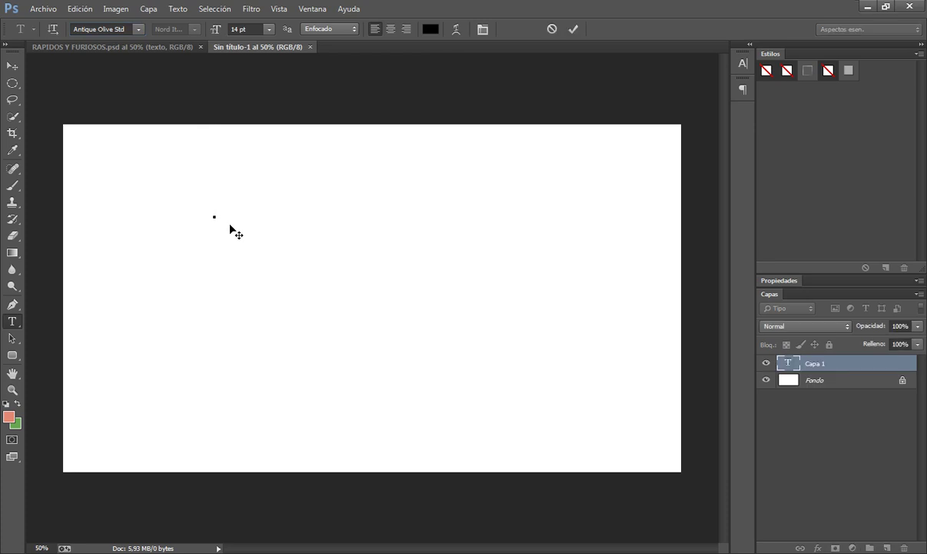
Type THE, FAST, AND THE, FURIOUS on four lines and select FURIOUS
{"action": "type", "text": "THE"}
{"action": "key", "text": "Return"}
{"action": "type", "text": "FAST"}
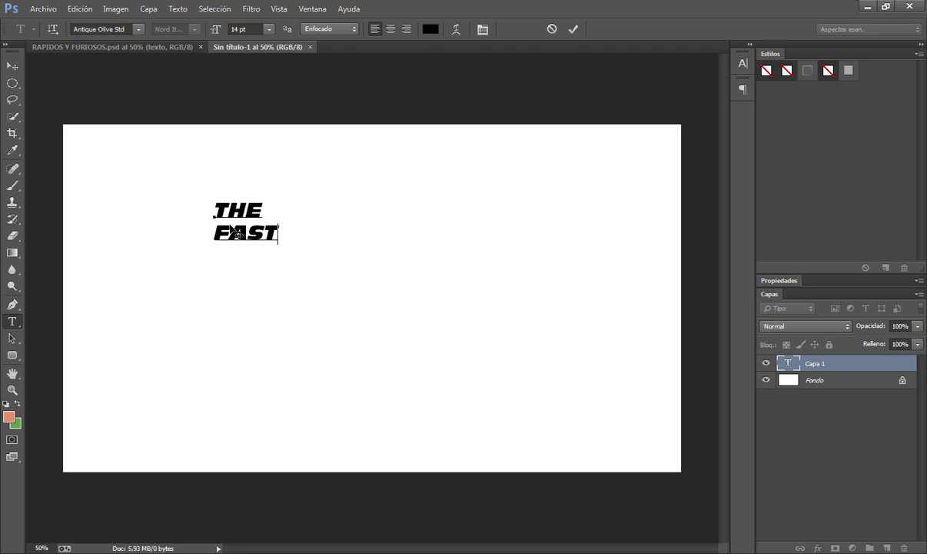
{"action": "key", "text": "Return"}
{"action": "type", "text": "AND T"}
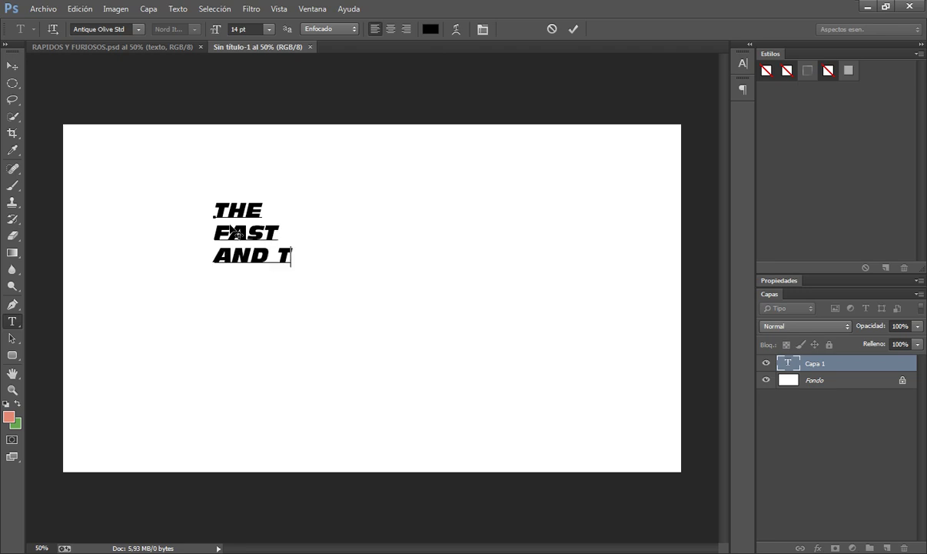
{"action": "type", "text": "HE"}
{"action": "key", "text": "Return"}
{"action": "type", "text": "F"}
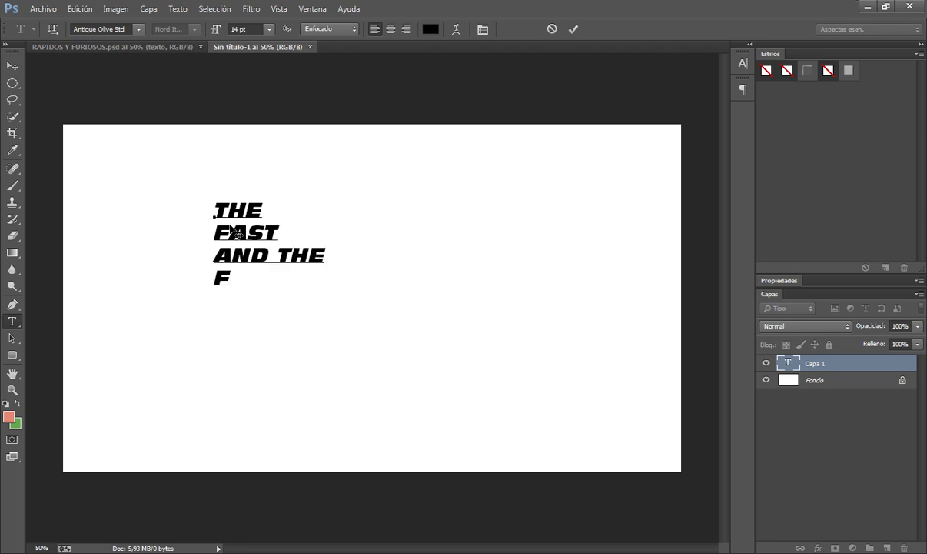
{"action": "type", "text": "URI"}
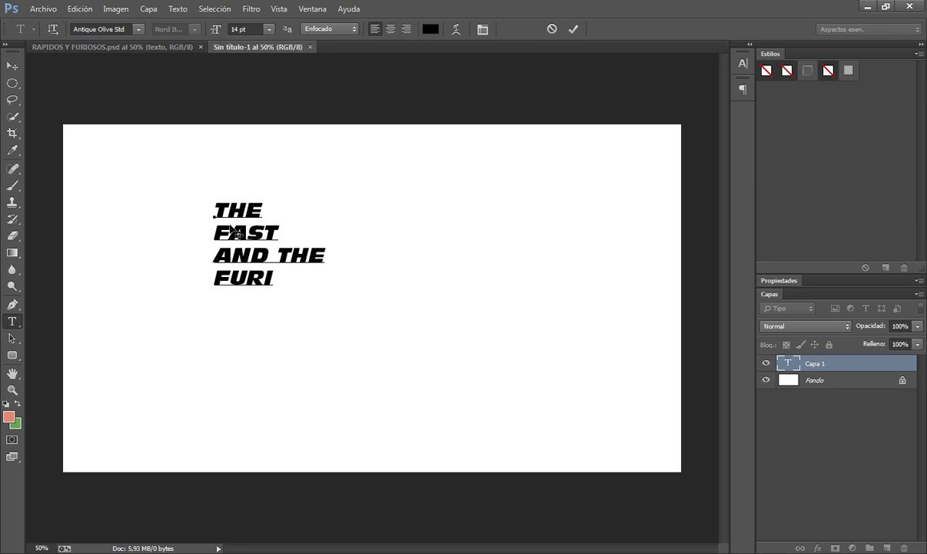
{"action": "type", "text": "OUS"}
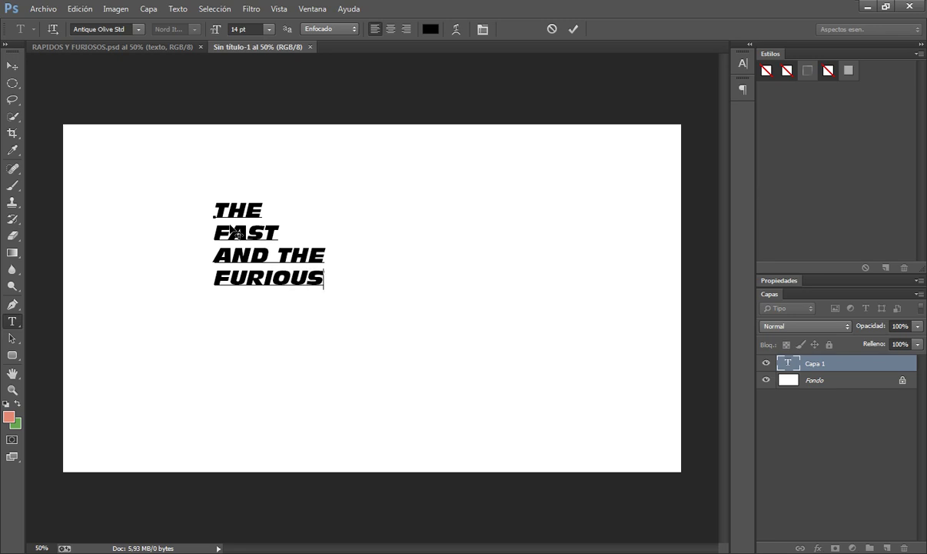
{"action": "double_click", "coordinate": [326, 277]}
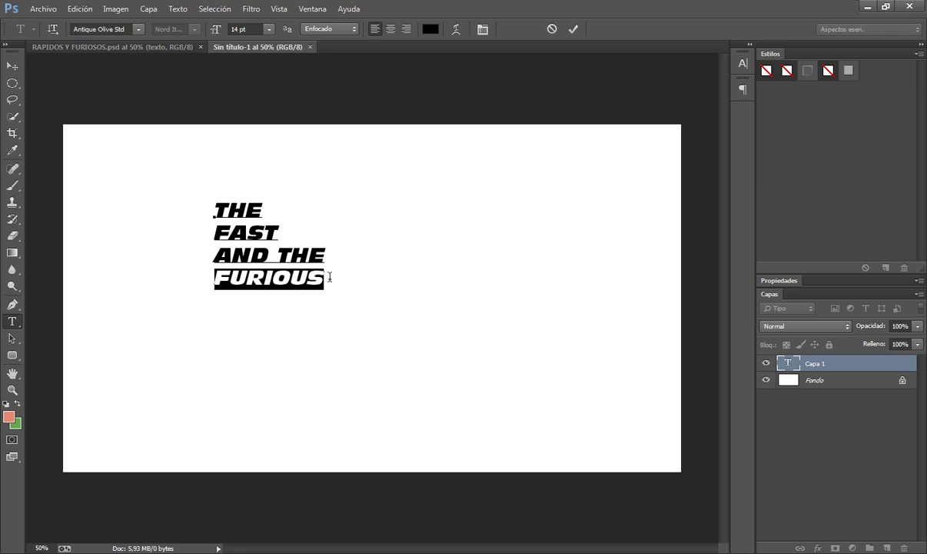
Set FURIOUS to 60 pt and FAST to 36 pt
{"action": "left_click", "coordinate": [269, 30]}
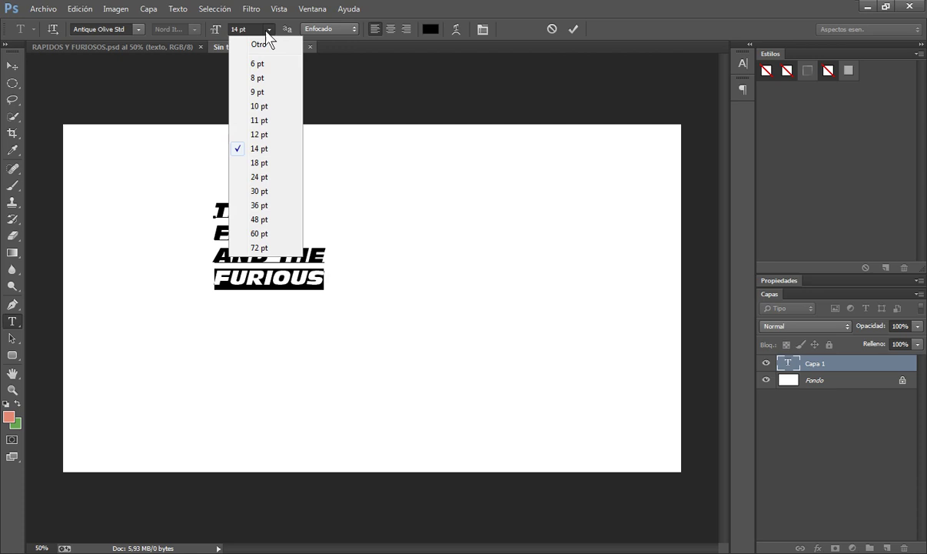
{"action": "left_click", "coordinate": [252, 233]}
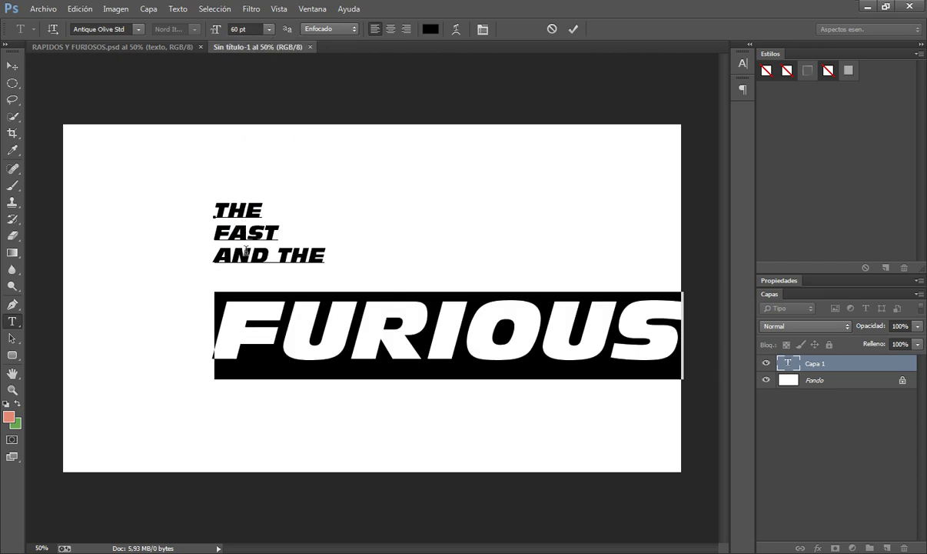
{"action": "left_click_drag", "start_coordinate": [213, 254], "coordinate": [326, 258]}
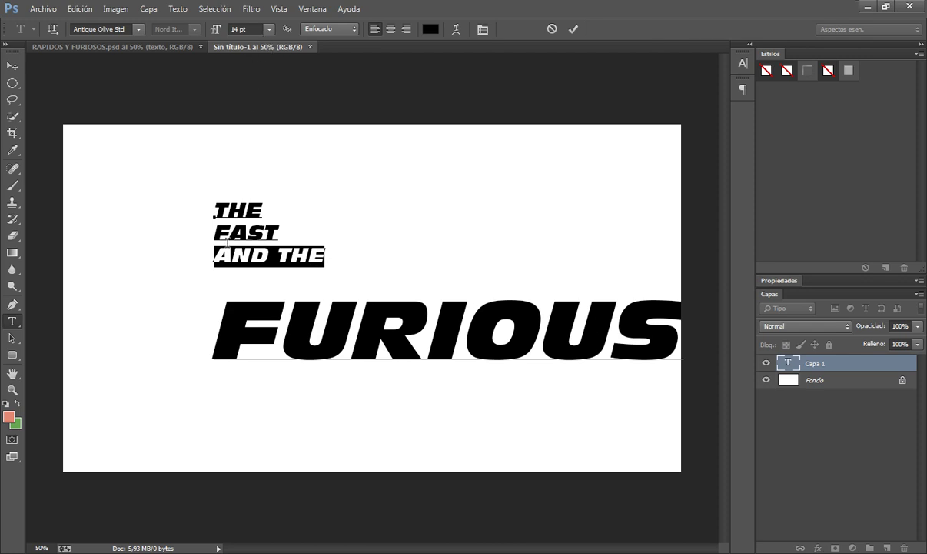
{"action": "left_click_drag", "start_coordinate": [214, 233], "coordinate": [291, 237]}
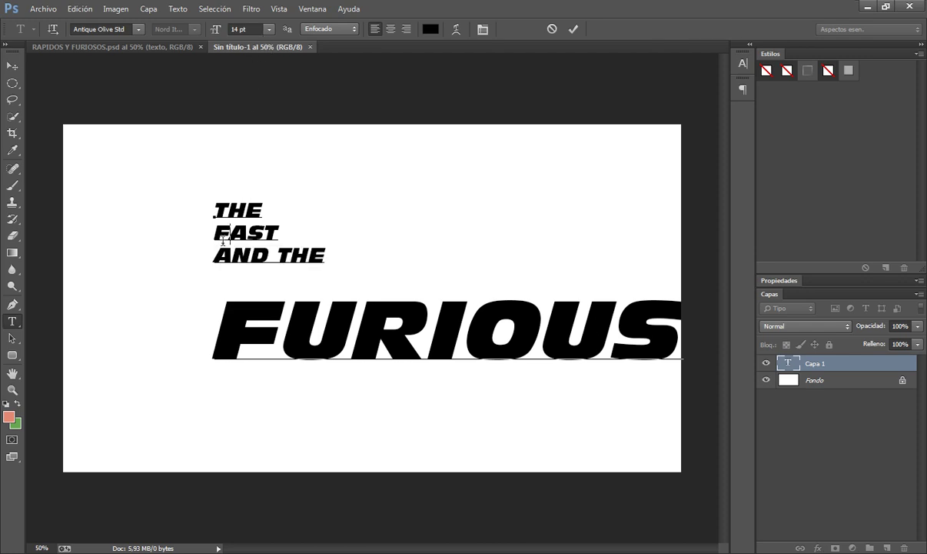
{"action": "left_click", "coordinate": [269, 30]}
{"action": "left_click", "coordinate": [259, 233]}
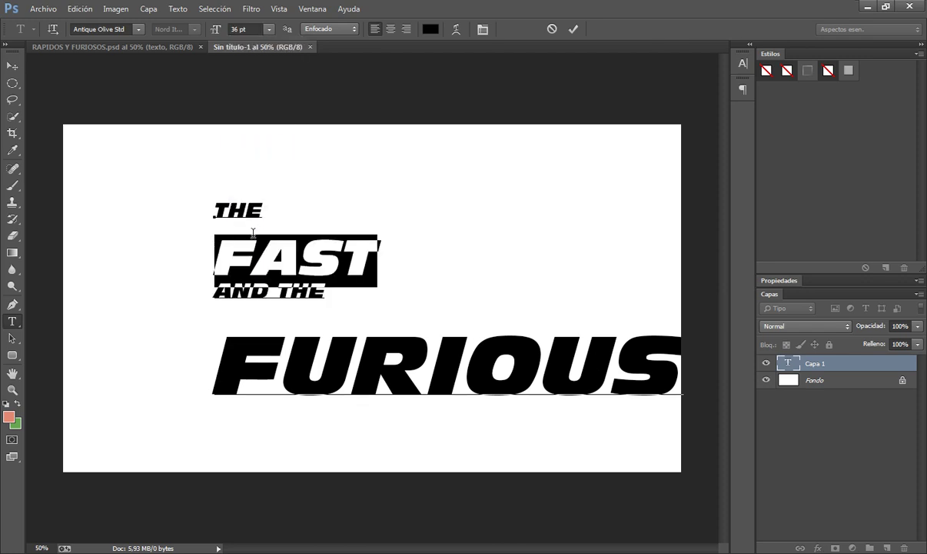
{"action": "left_click", "coordinate": [238, 307]}
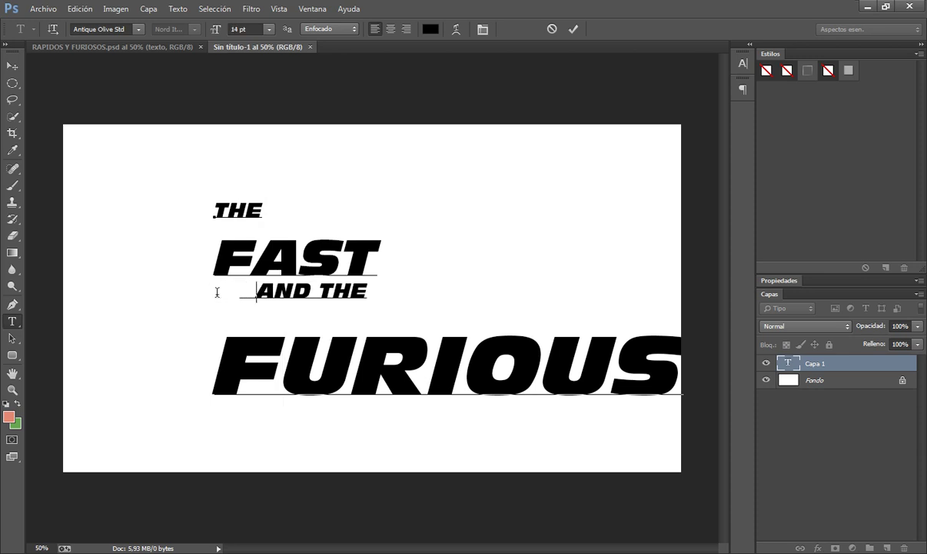
Indent the THE and FAST lines and enlarge the F of FURIOUS to 80 pt
{"action": "left_click", "coordinate": [216, 211]}
{"action": "left_click", "coordinate": [215, 256]}
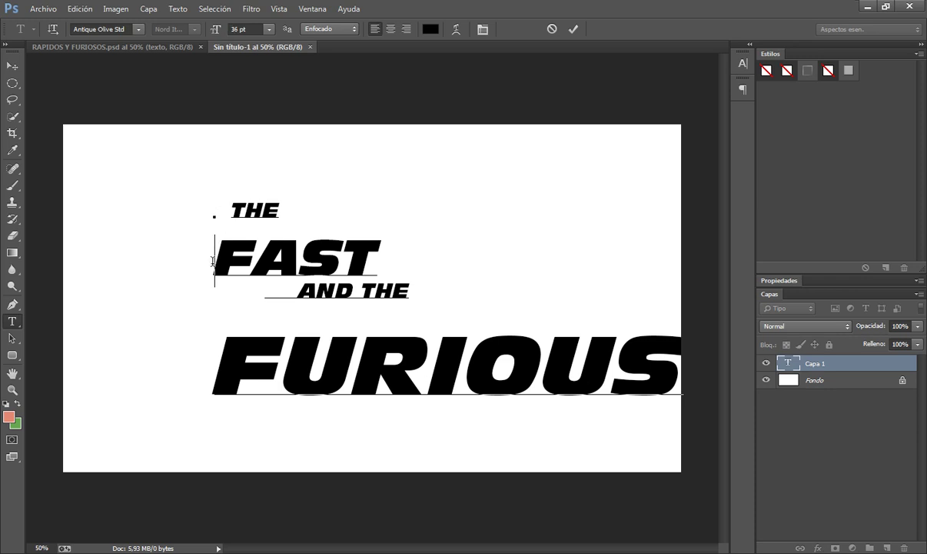
{"action": "left_click", "coordinate": [231, 210]}
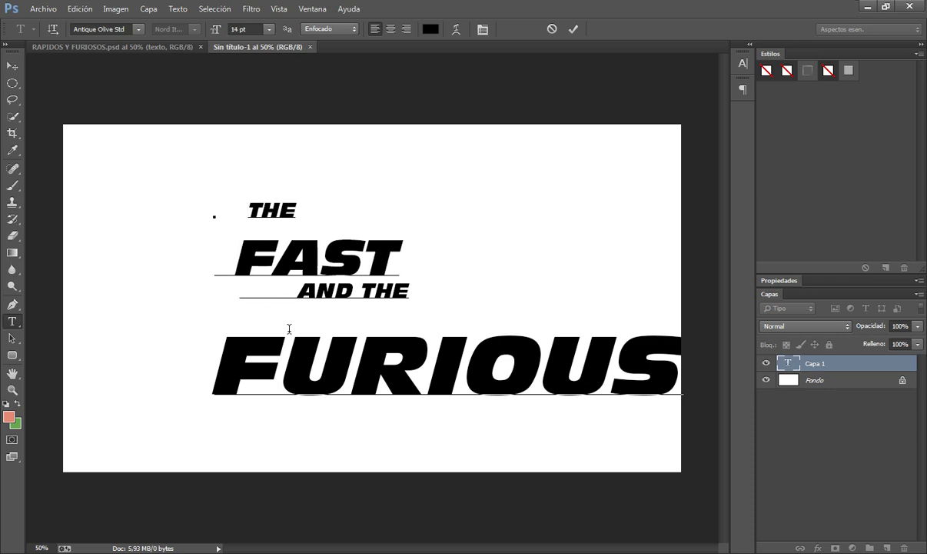
{"action": "left_click", "coordinate": [269, 355]}
{"action": "left_click_drag", "start_coordinate": [278, 362], "coordinate": [203, 327]}
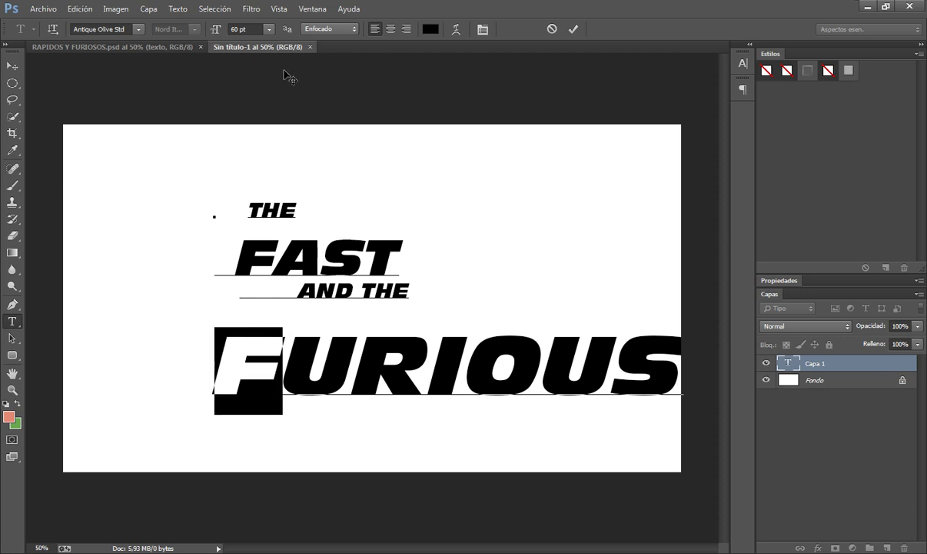
{"action": "left_click", "coordinate": [218, 30]}
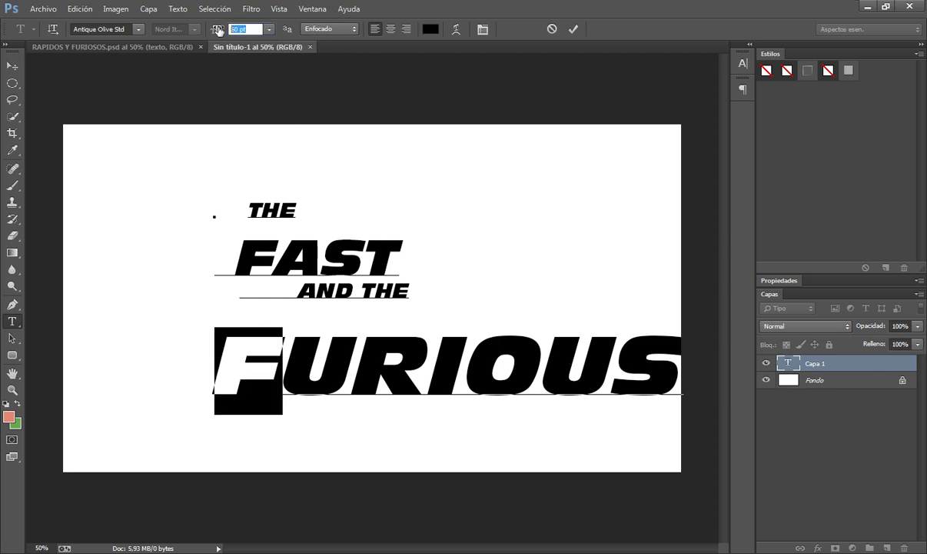
{"action": "left_click_drag", "start_coordinate": [217, 29], "coordinate": [225, 29]}
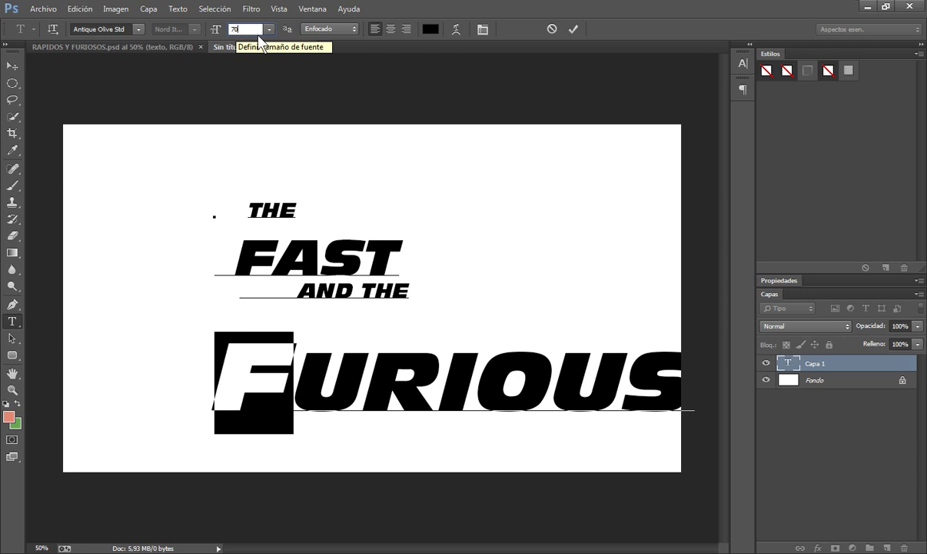
{"action": "left_click", "coordinate": [218, 31]}
{"action": "left_click_drag", "start_coordinate": [217, 34], "coordinate": [225, 33]}
{"action": "type", "text": "80"}
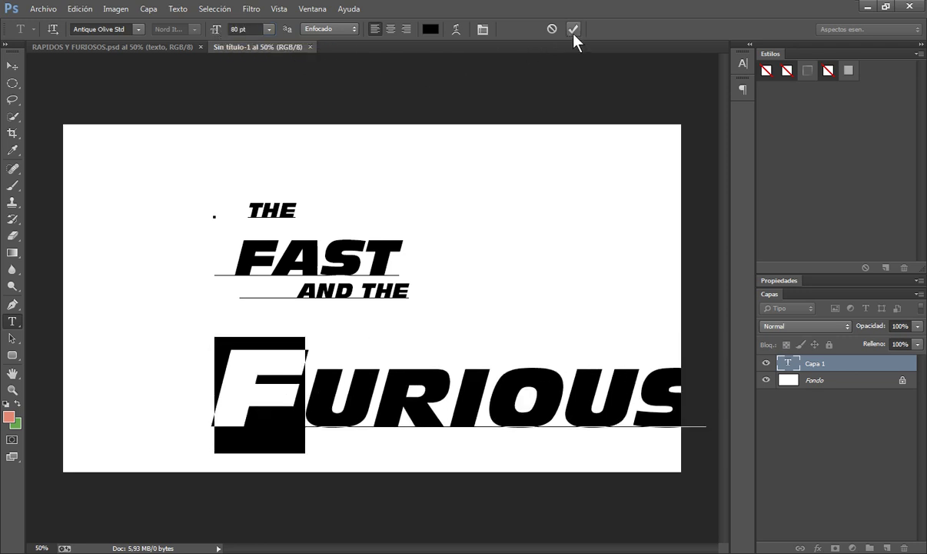
Commit the edits, move the title block up-left, and show character and paragraph settings
{"action": "left_click", "coordinate": [573, 30]}
{"action": "left_click", "coordinate": [14, 67]}
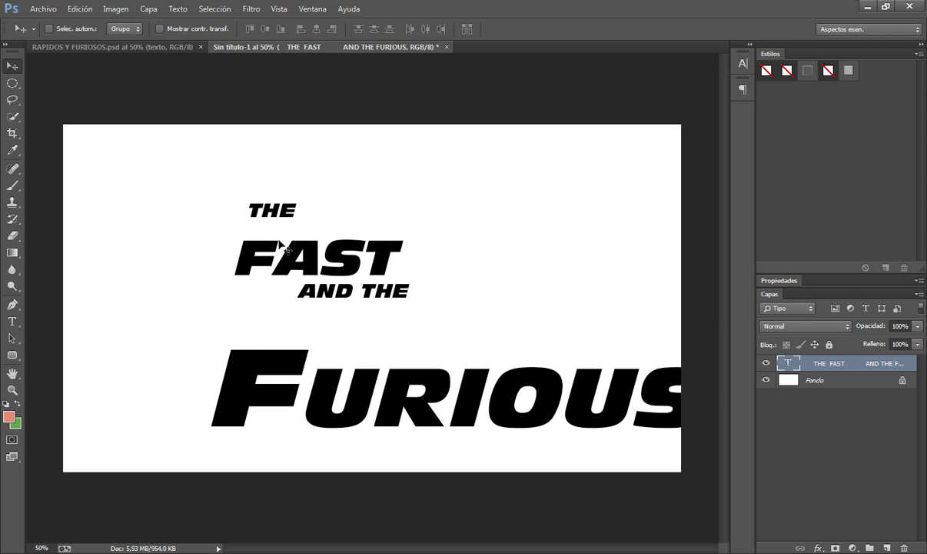
{"action": "left_click_drag", "start_coordinate": [330, 274], "coordinate": [278, 258]}
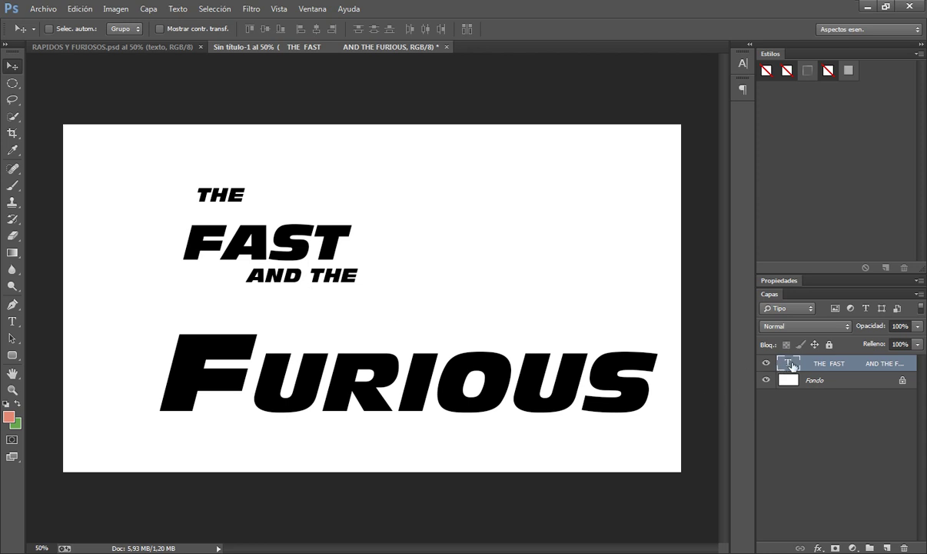
{"action": "double_click", "coordinate": [790, 366]}
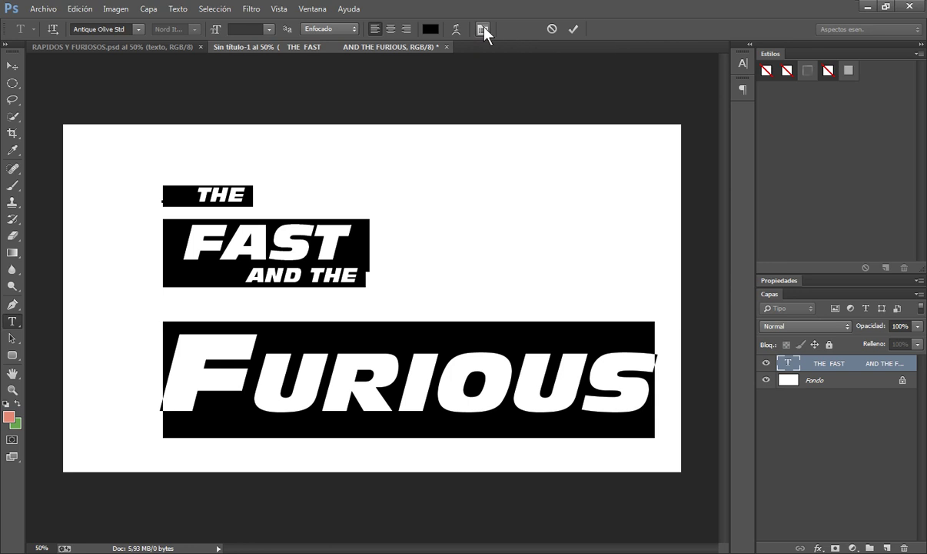
{"action": "left_click", "coordinate": [482, 29]}
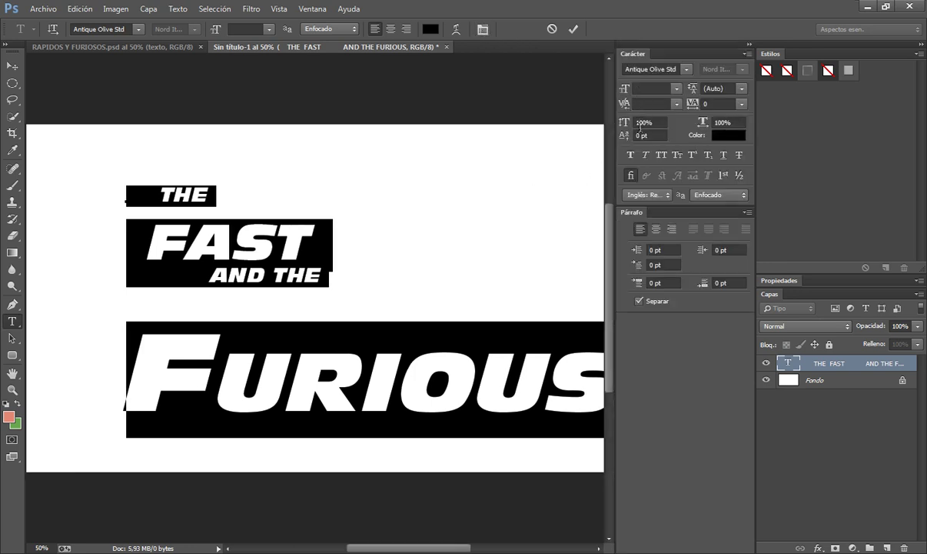
Give FURIOUS a 30 pt baseline shift
{"action": "left_click", "coordinate": [340, 346]}
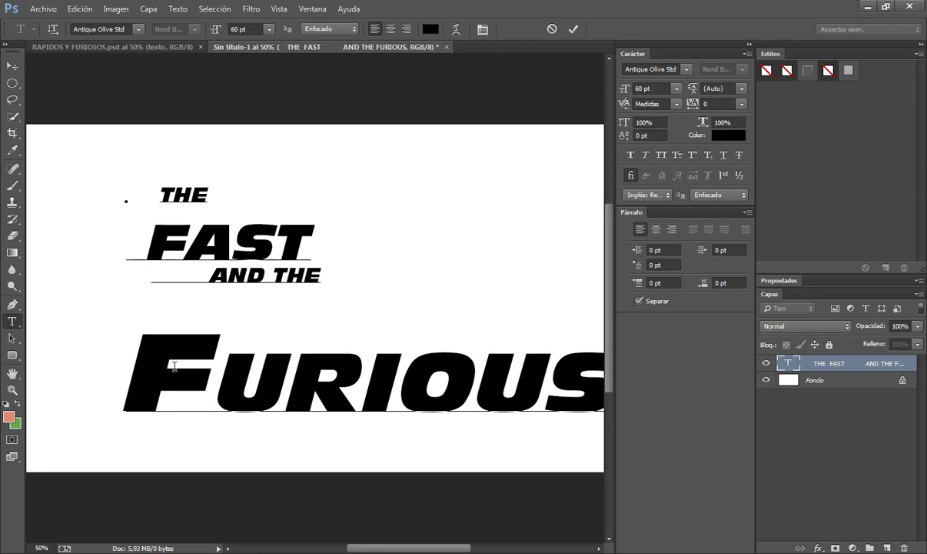
{"action": "left_click_drag", "start_coordinate": [132, 368], "coordinate": [570, 353]}
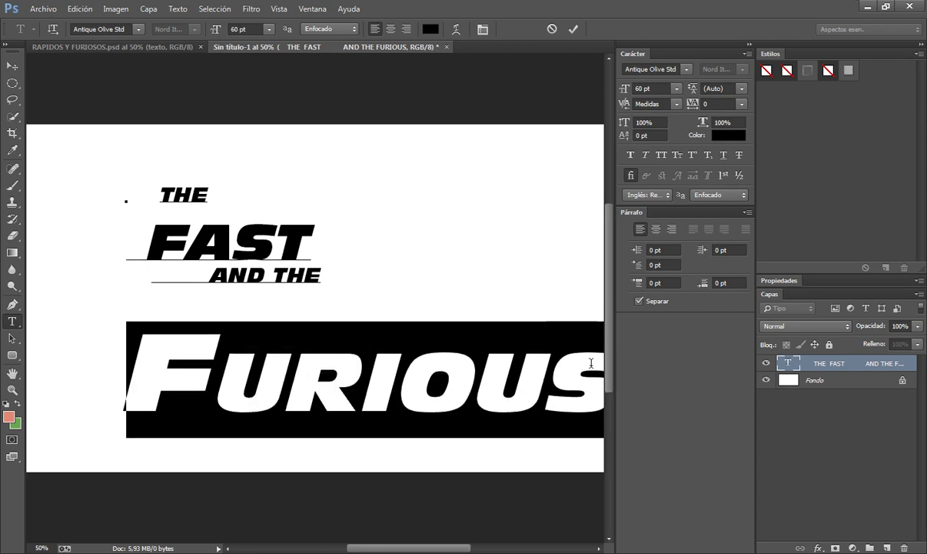
{"action": "left_click", "coordinate": [660, 136]}
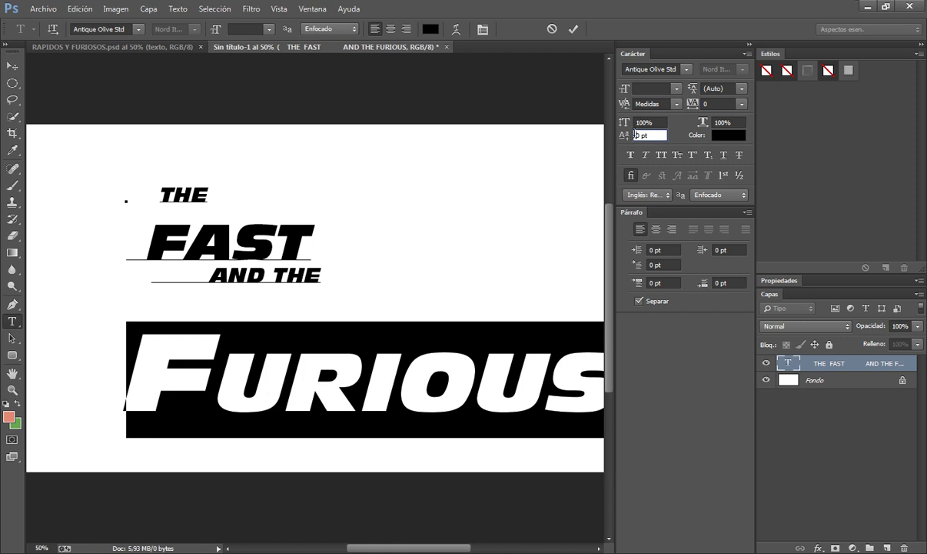
{"action": "left_click_drag", "start_coordinate": [656, 132], "coordinate": [636, 133]}
{"action": "type", "text": "20"}
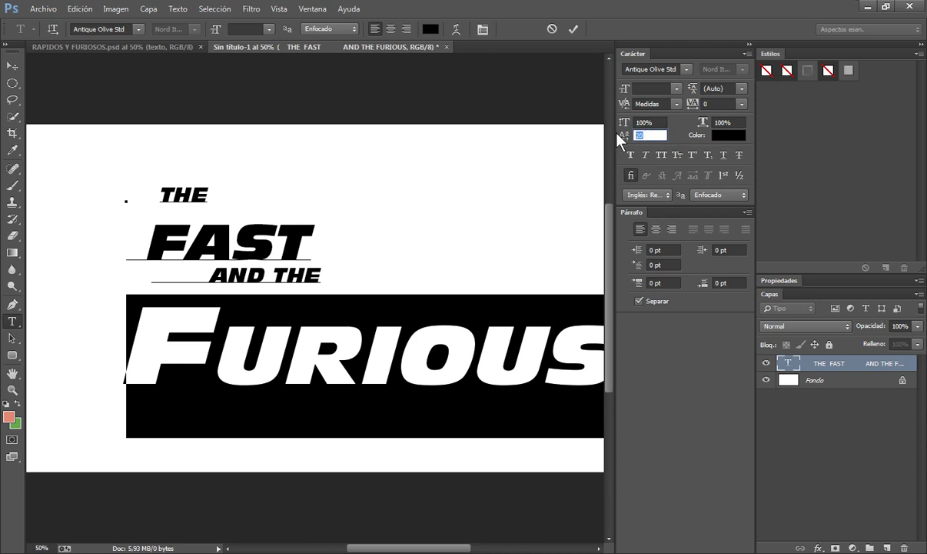
{"action": "left_click_drag", "start_coordinate": [618, 135], "coordinate": [627, 135]}
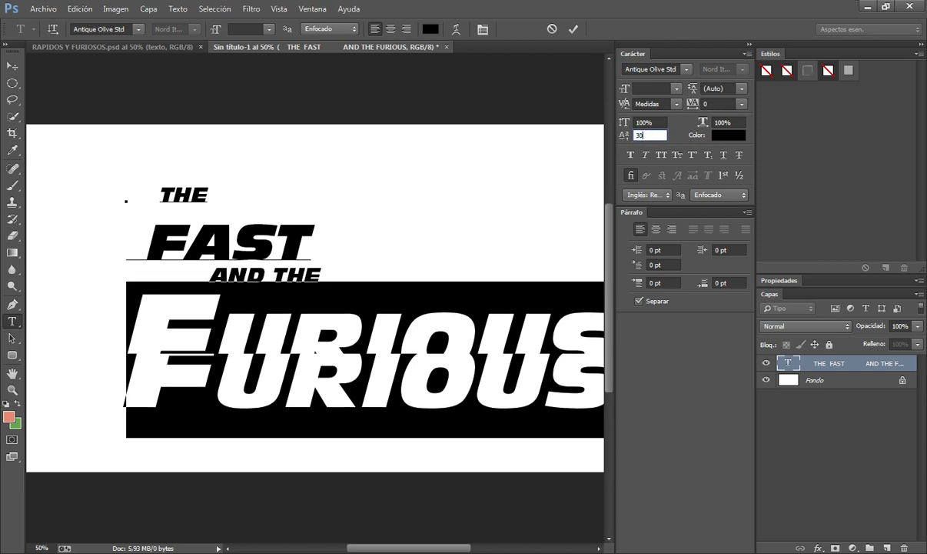
Set the FURIOUS line's leading to 45 pt
{"action": "left_click", "coordinate": [210, 275]}
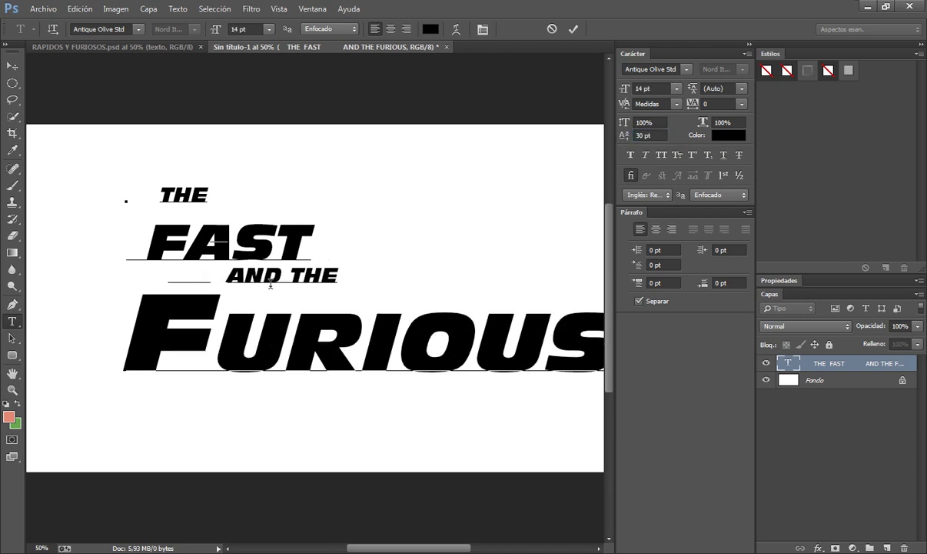
{"action": "mouse_move", "coordinate": [148, 309]}
{"action": "left_mouse_down"}
{"action": "mouse_move", "coordinate": [492, 335]}
{"action": "mouse_move", "coordinate": [555, 308]}
{"action": "left_mouse_up"}
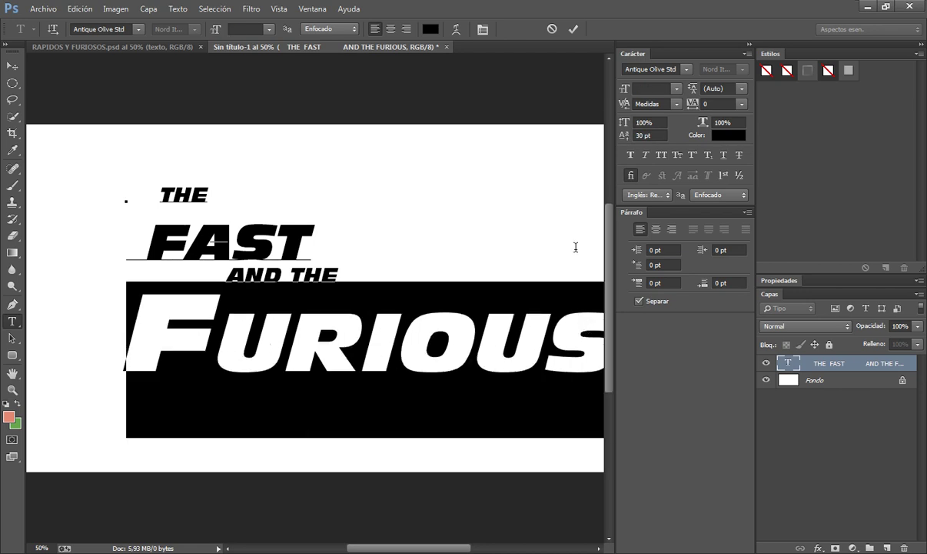
{"action": "left_click", "coordinate": [623, 137]}
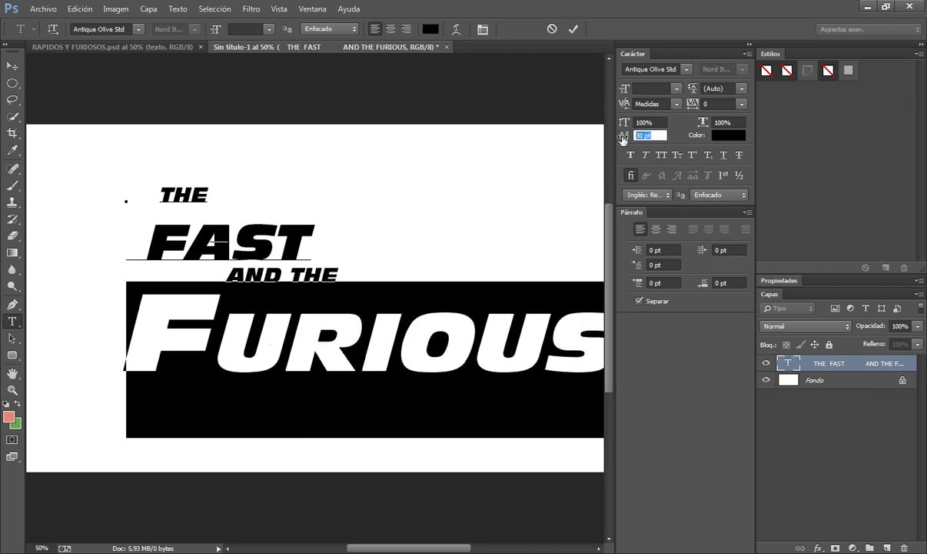
{"action": "type", "text": "40"}
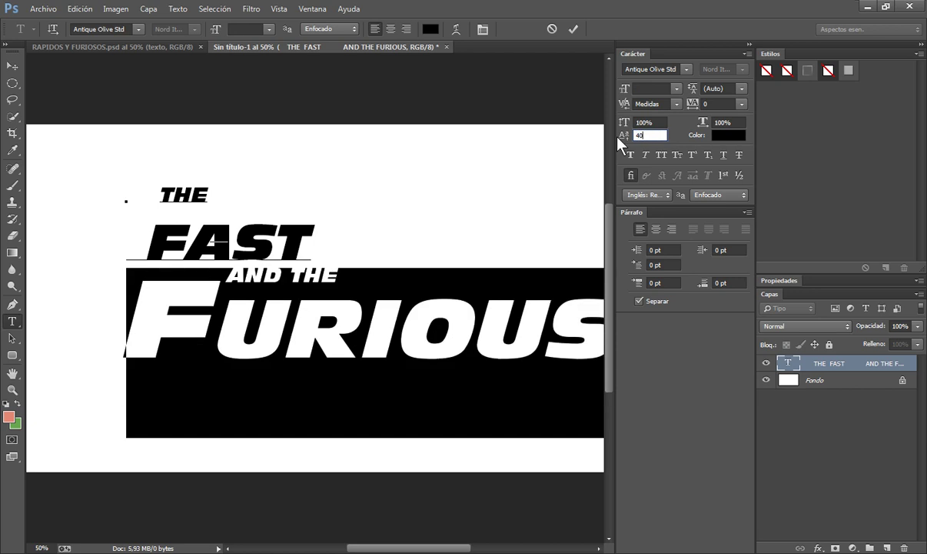
{"action": "left_click", "coordinate": [616, 134]}
{"action": "type", "text": "45"}
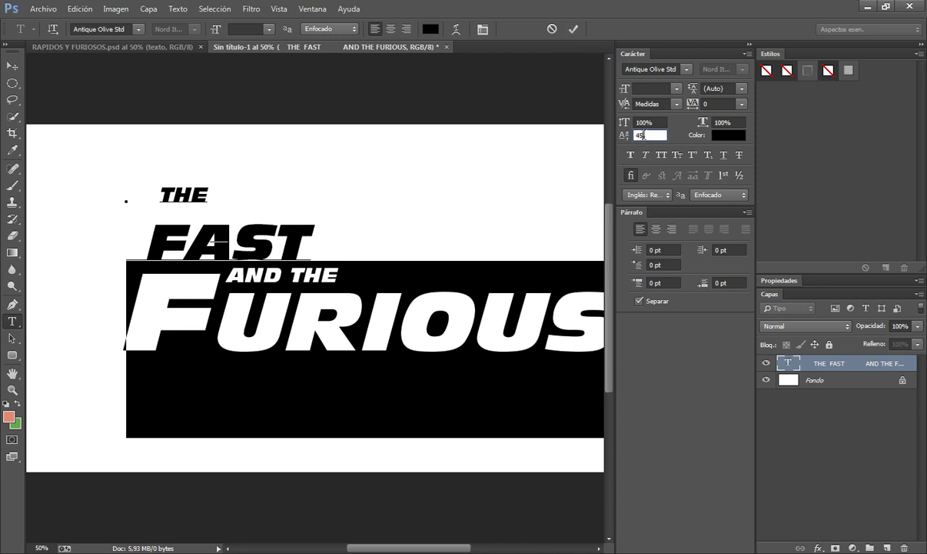
Commit the text and reposition the title block centred on the canvas
{"action": "left_click", "coordinate": [573, 29]}
{"action": "key", "text": "v"}
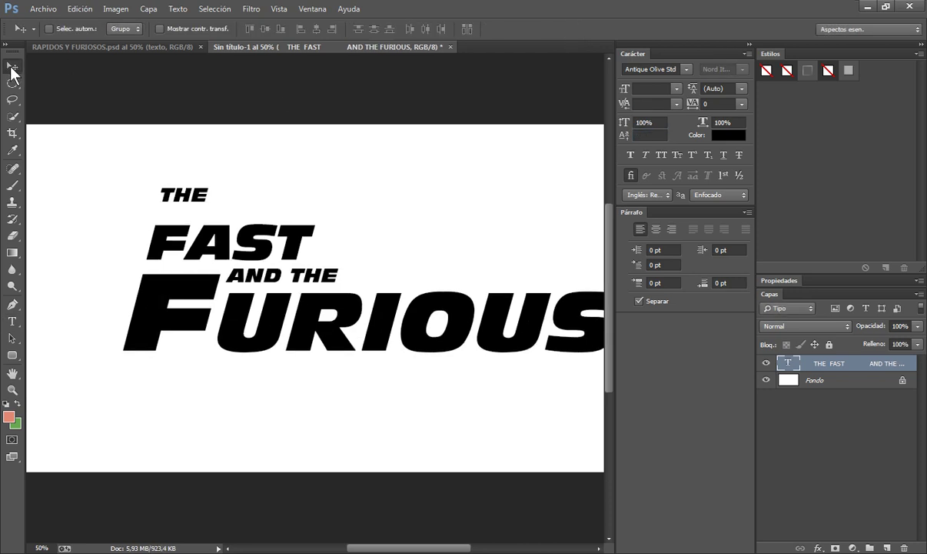
{"action": "left_click_drag", "start_coordinate": [243, 235], "coordinate": [213, 244]}
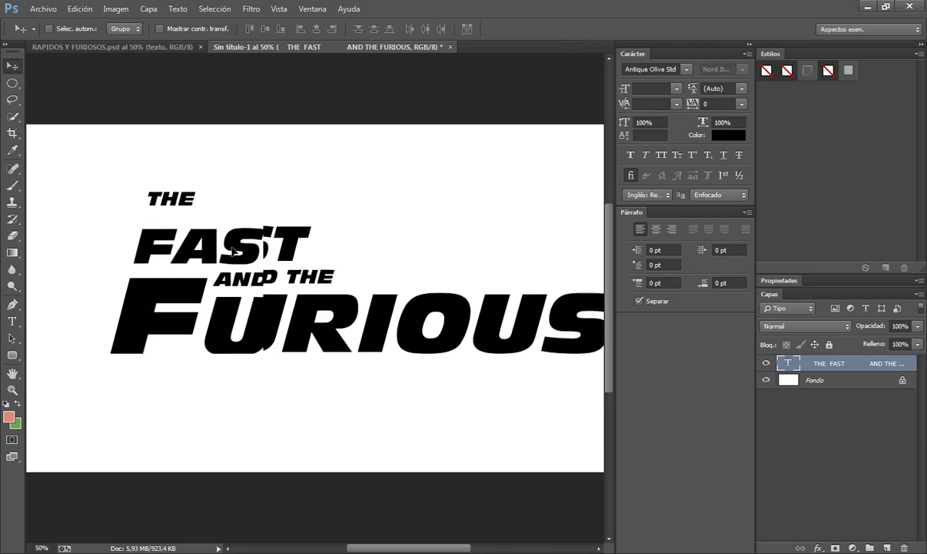
{"action": "left_click", "coordinate": [750, 49]}
{"action": "left_click_drag", "start_coordinate": [412, 327], "coordinate": [439, 330]}
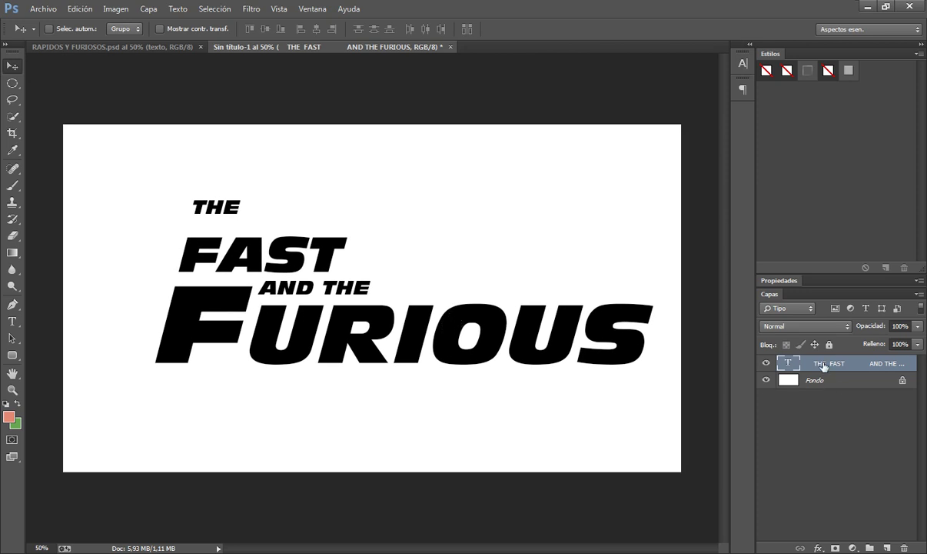
Rename the text layer to '1' and select it in the Layers panel
{"action": "double_click", "coordinate": [822, 363]}
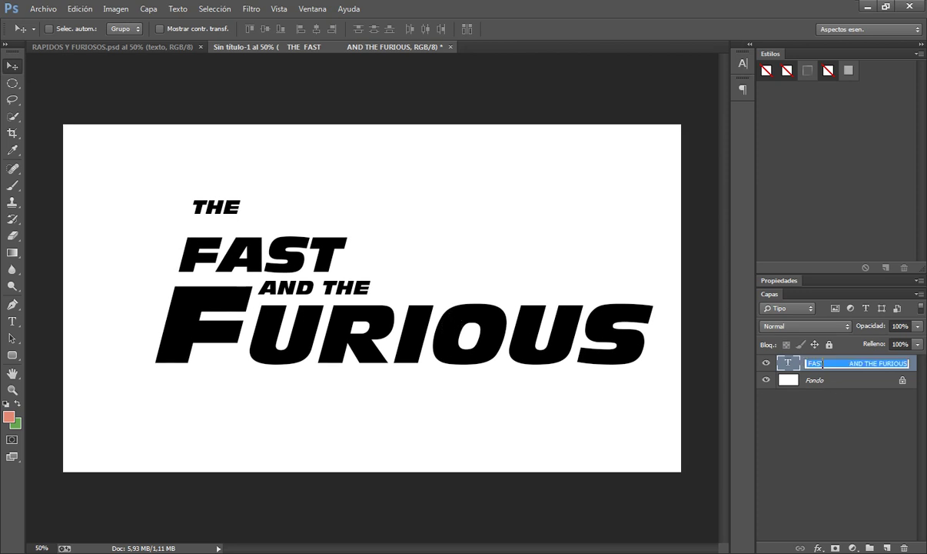
{"action": "type", "text": "1"}
{"action": "left_click", "coordinate": [832, 377]}
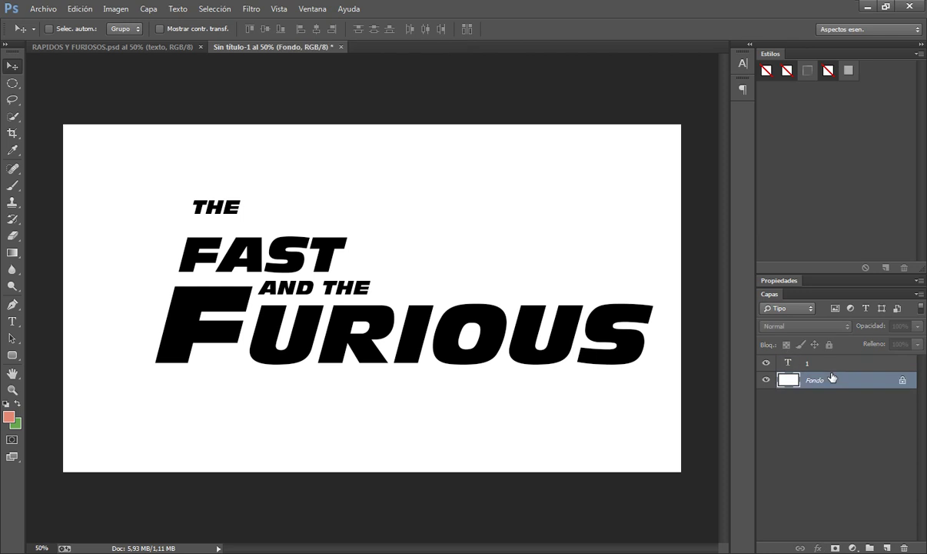
{"action": "left_click", "coordinate": [829, 370]}
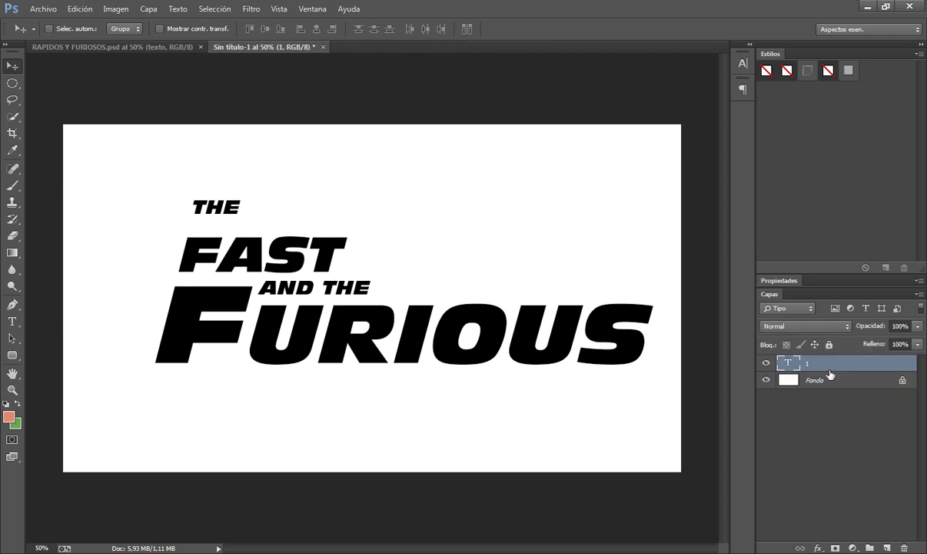
Duplicate text layer 1 with Duplicar capa
{"action": "right_click", "coordinate": [821, 369]}
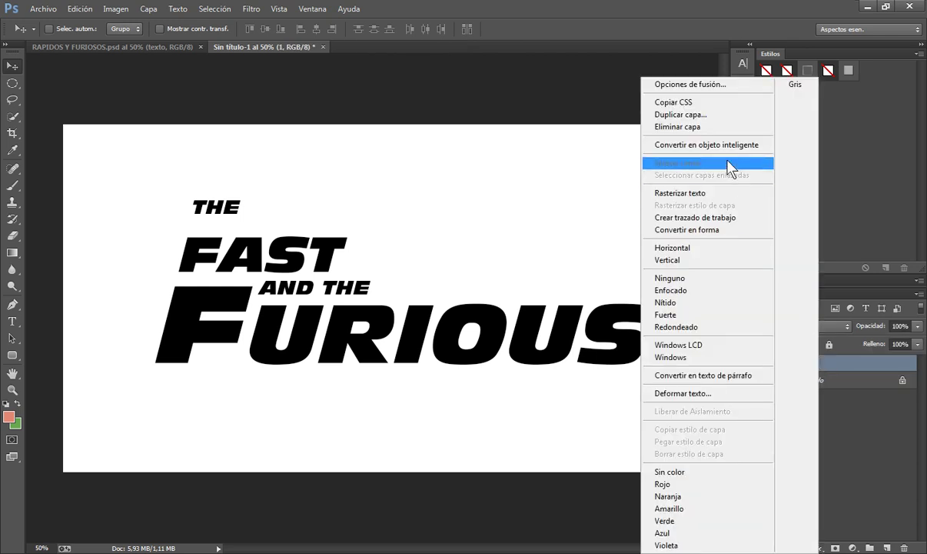
{"action": "left_click", "coordinate": [699, 115]}
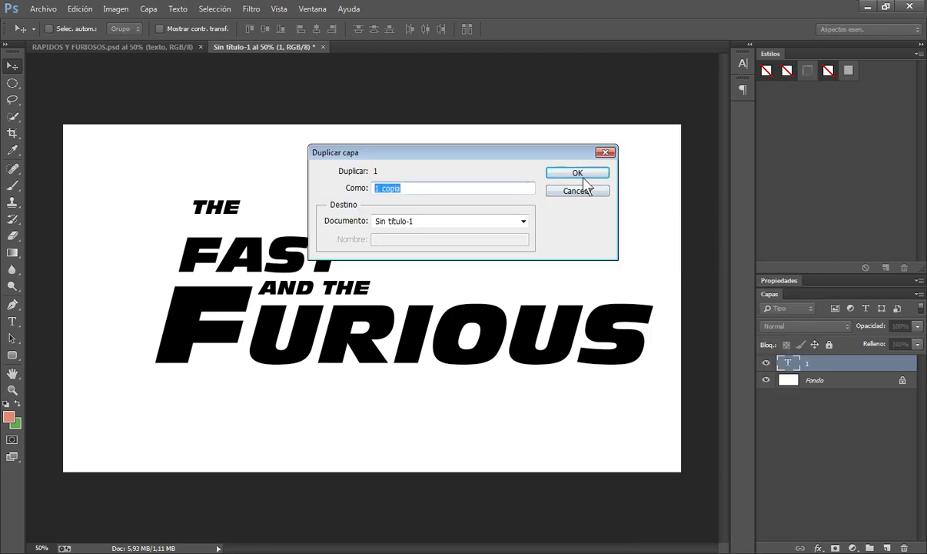
{"action": "left_click", "coordinate": [572, 173]}
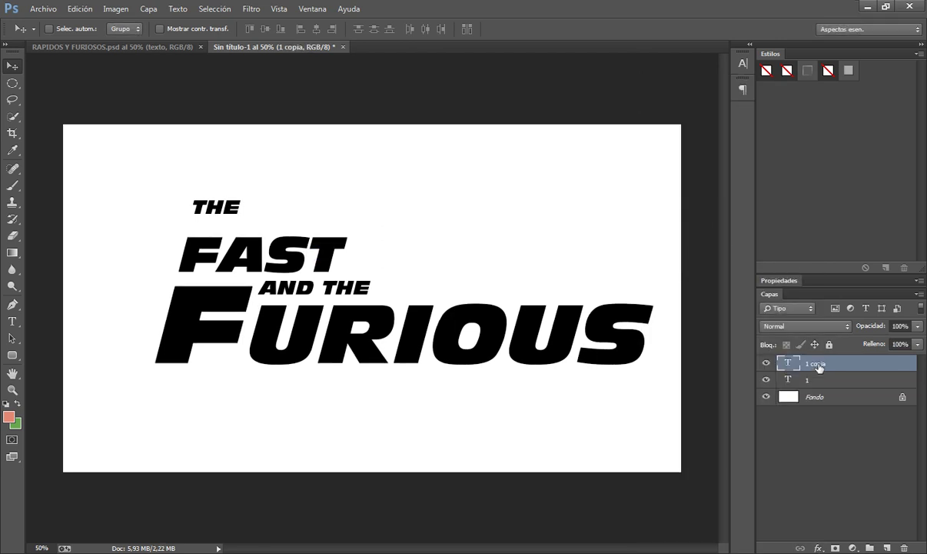
Rename the top copy TEXTO and the original layer EXTRUSION
{"action": "double_click", "coordinate": [818, 364]}
{"action": "type", "text": "TEXTO"}
{"action": "double_click", "coordinate": [807, 379]}
{"action": "type", "text": "EXTRUSION"}
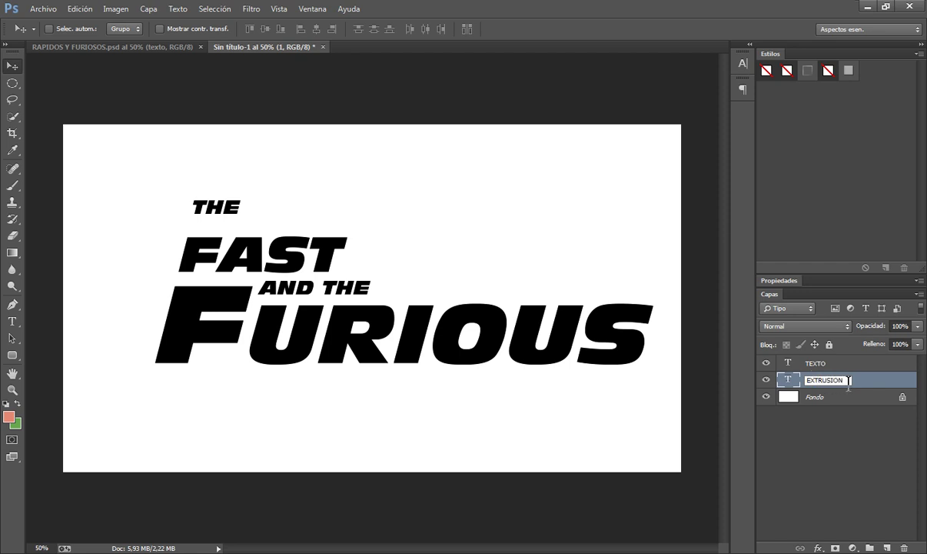
{"action": "left_click", "coordinate": [808, 360]}
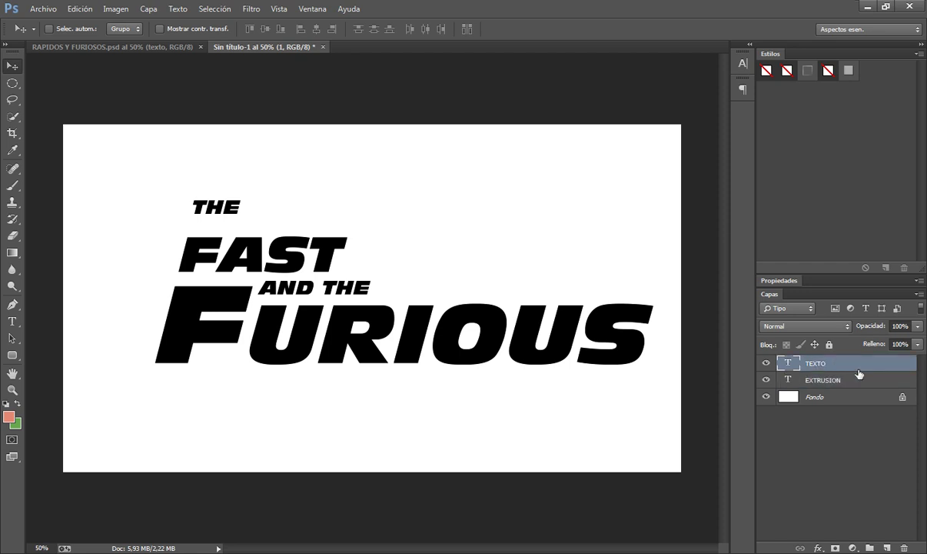
{"action": "left_click", "coordinate": [832, 397]}
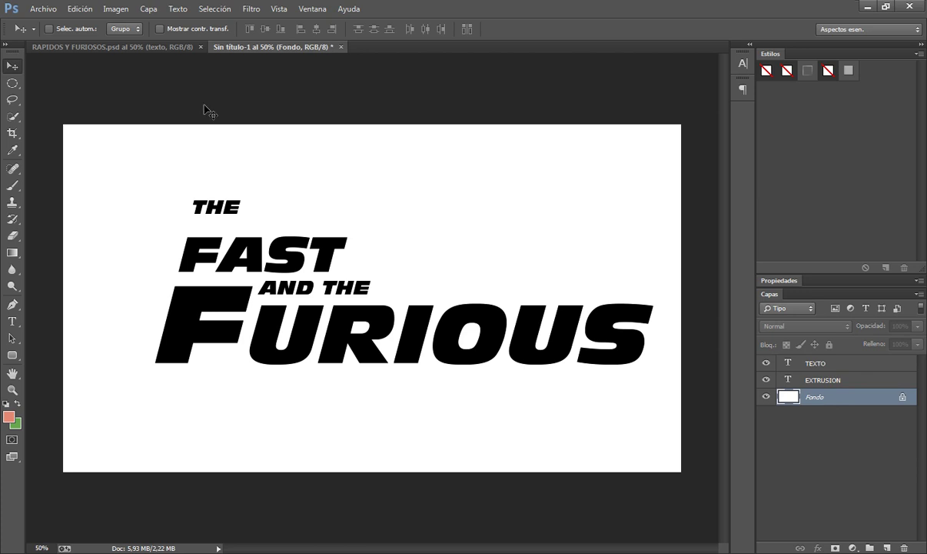
After checking the finished poster, place and commit the FONDO light-streak image
{"action": "left_click", "coordinate": [169, 47]}
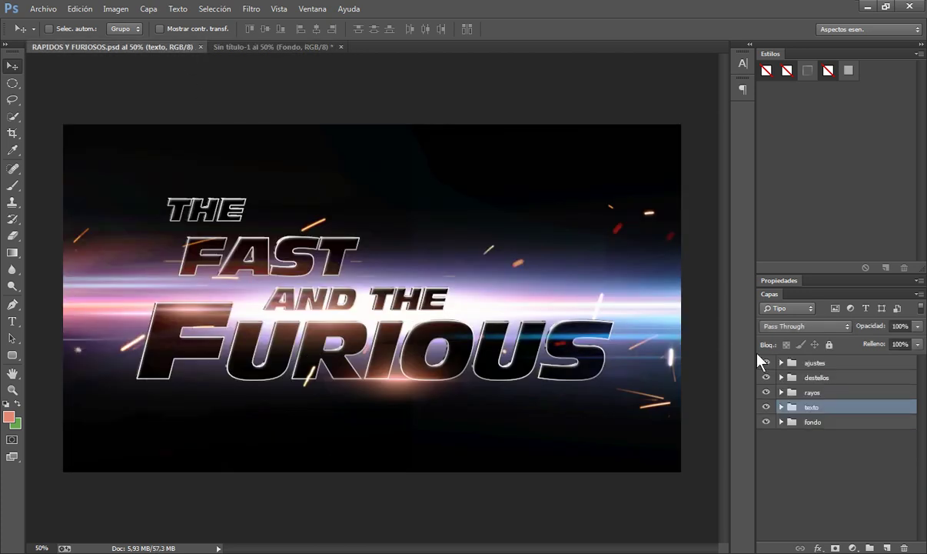
{"action": "left_click", "coordinate": [297, 49]}
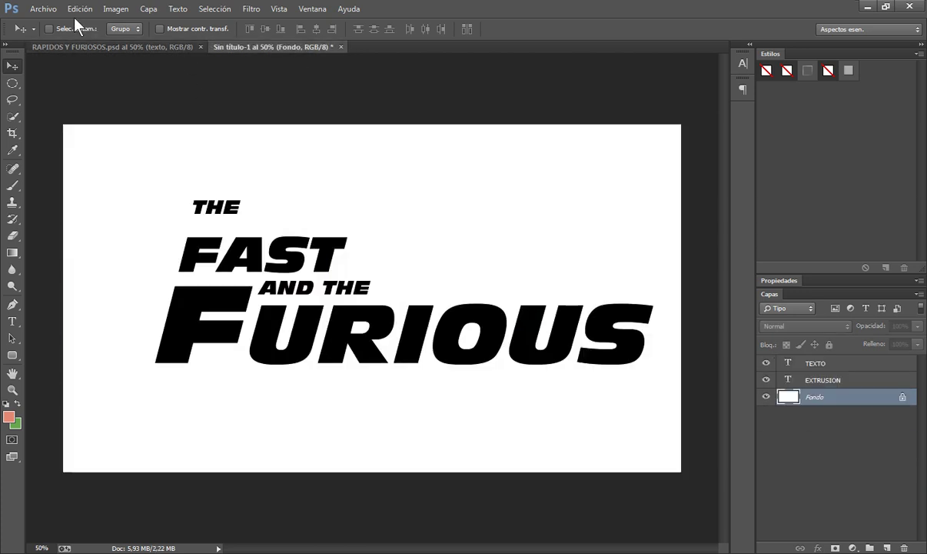
{"action": "left_click", "coordinate": [44, 9]}
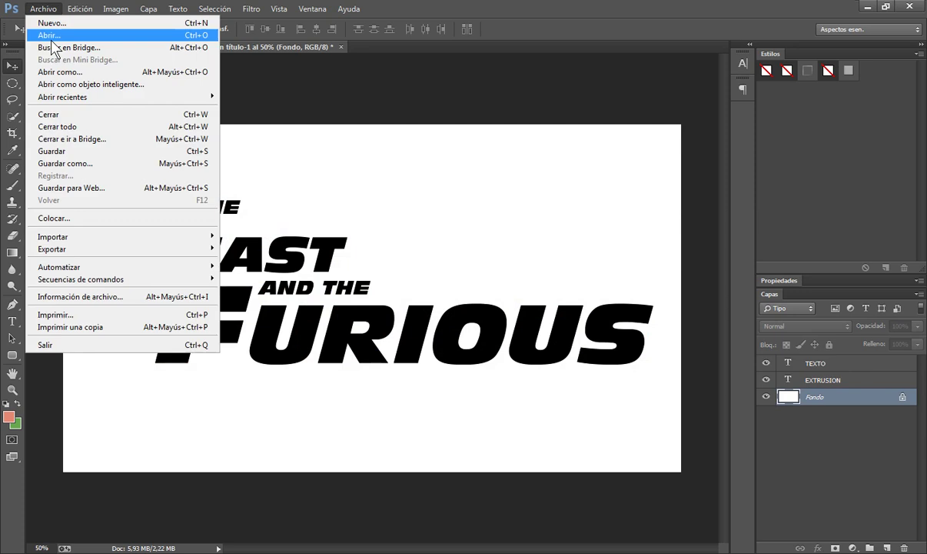
{"action": "left_click", "coordinate": [82, 218]}
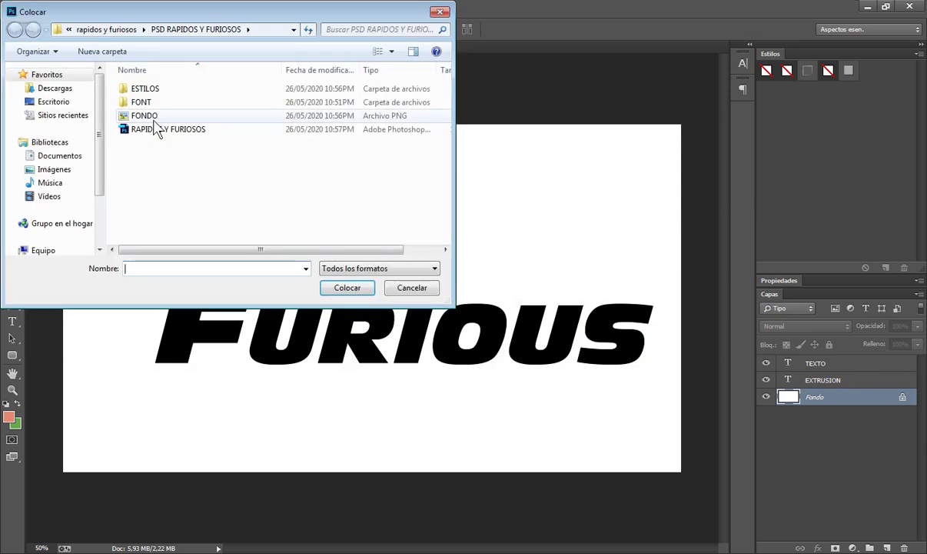
{"action": "left_click", "coordinate": [154, 116]}
{"action": "left_click", "coordinate": [346, 289]}
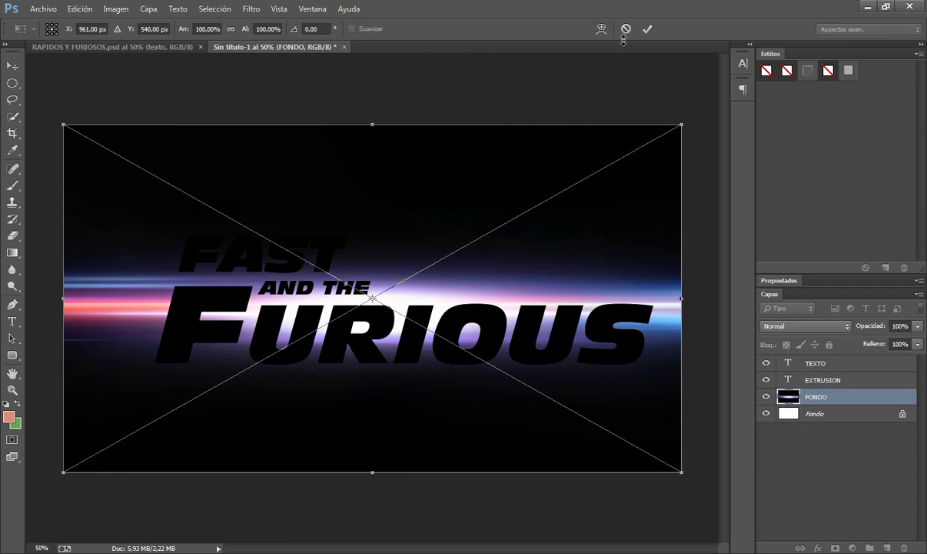
{"action": "left_click", "coordinate": [649, 33]}
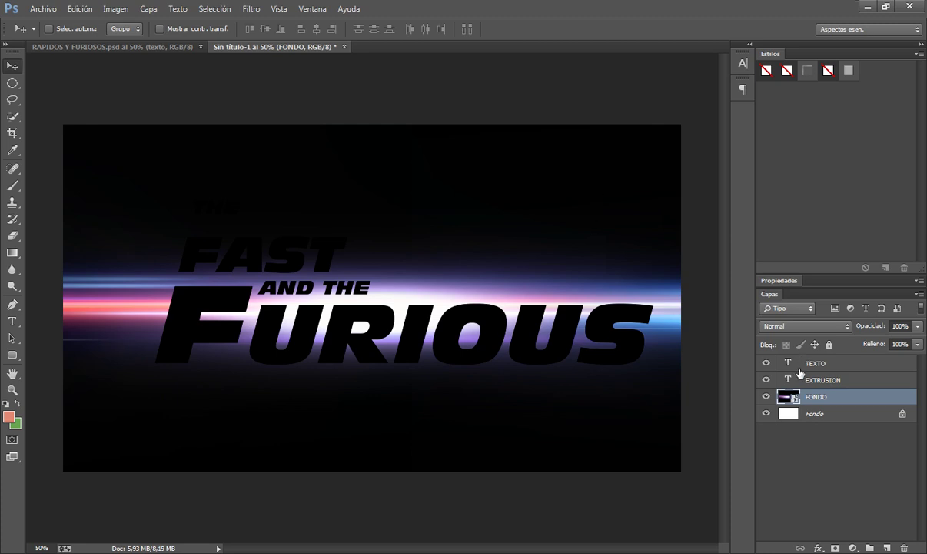
With TEXTO selected, delete two unwanted saved styles from the Estilos panel
{"action": "left_click", "coordinate": [836, 366]}
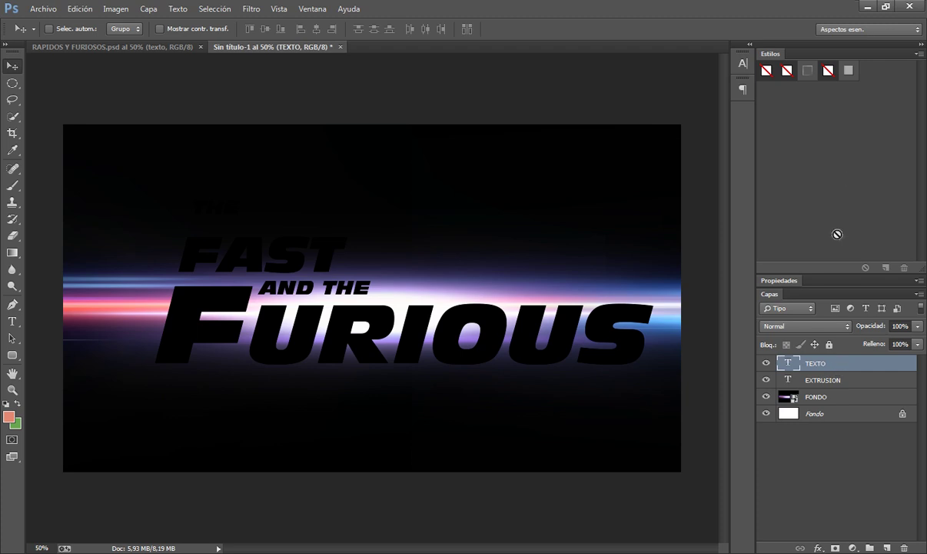
{"action": "right_click", "coordinate": [849, 73]}
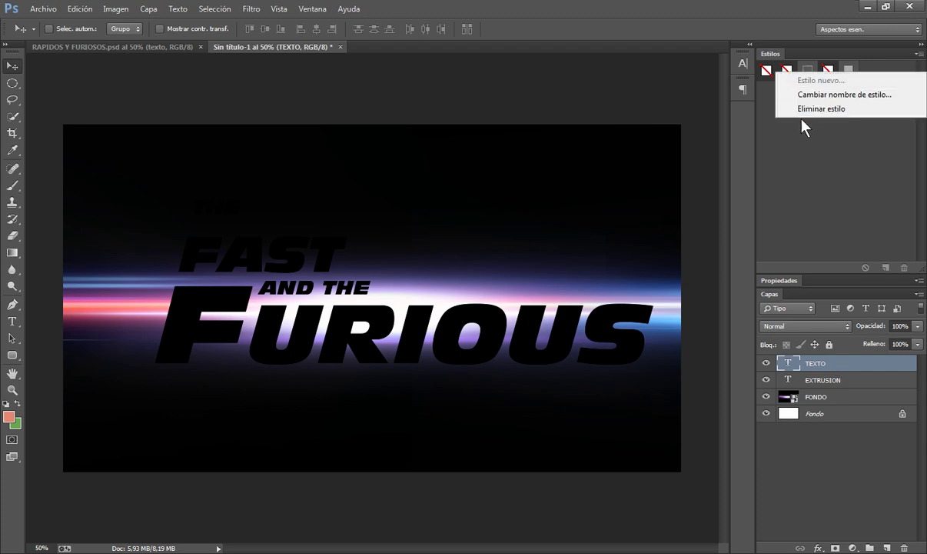
{"action": "left_click", "coordinate": [813, 113]}
{"action": "right_click", "coordinate": [812, 73]}
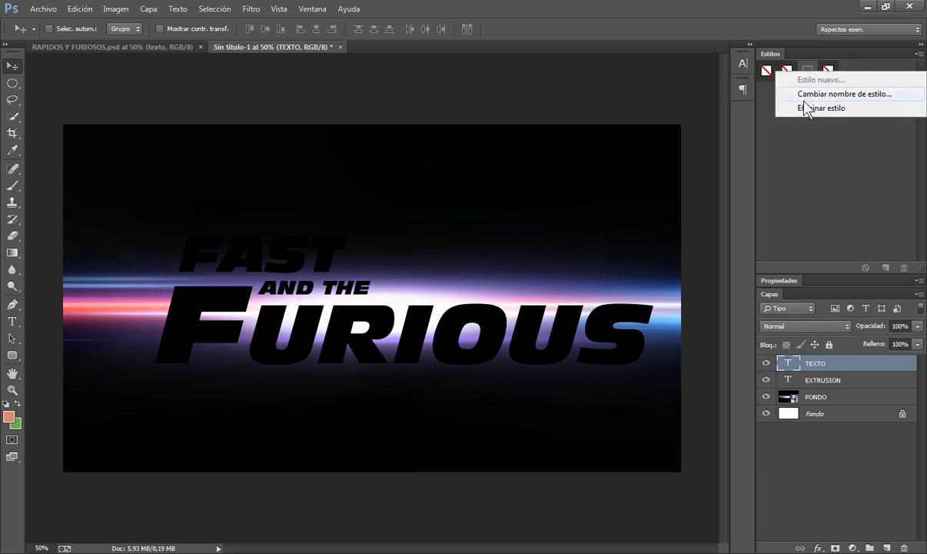
{"action": "left_click", "coordinate": [811, 112]}
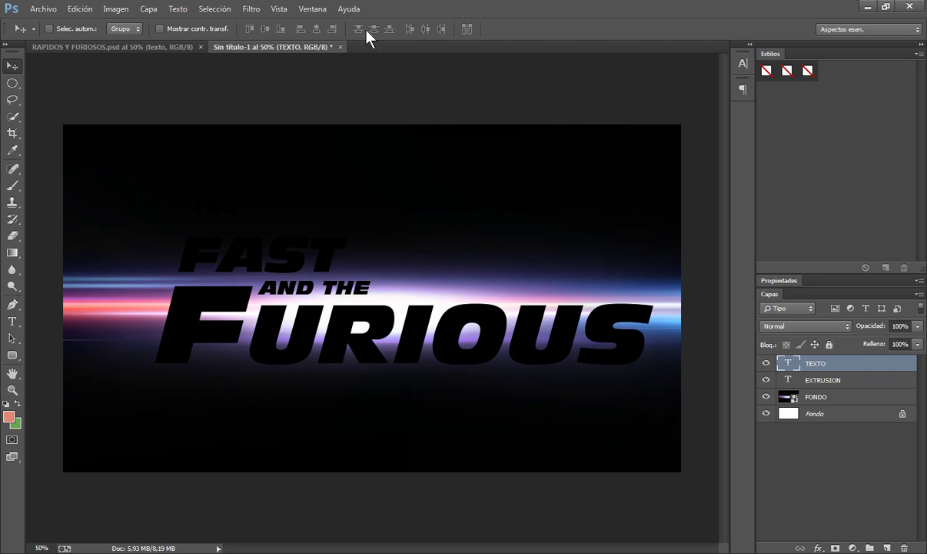
Load the RAPIDO.asl style set into the Estilos panel
{"action": "left_click", "coordinate": [320, 9]}
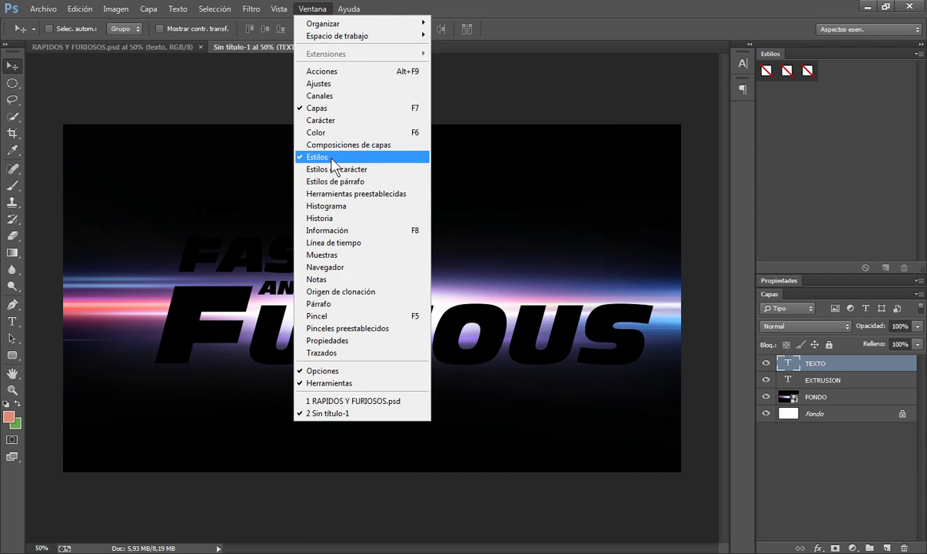
{"action": "left_click", "coordinate": [775, 54]}
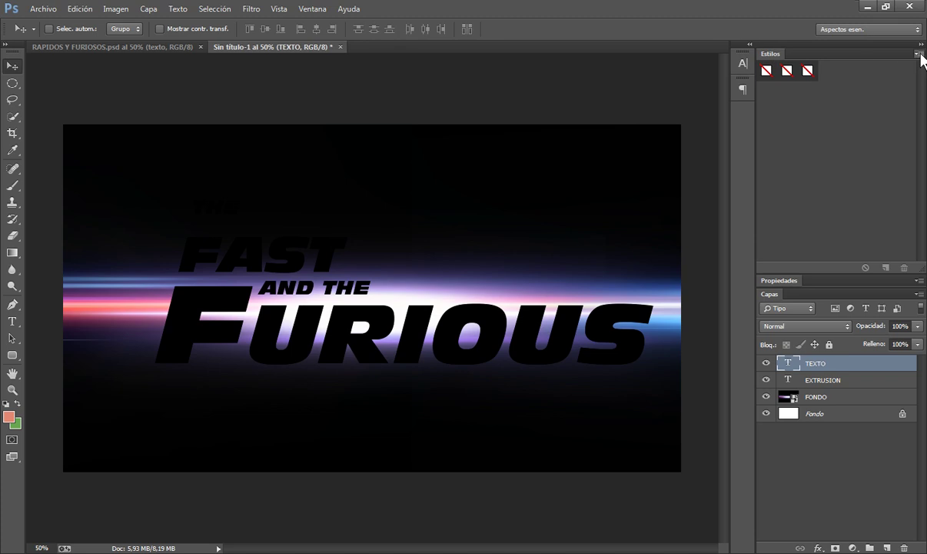
{"action": "left_click", "coordinate": [920, 54]}
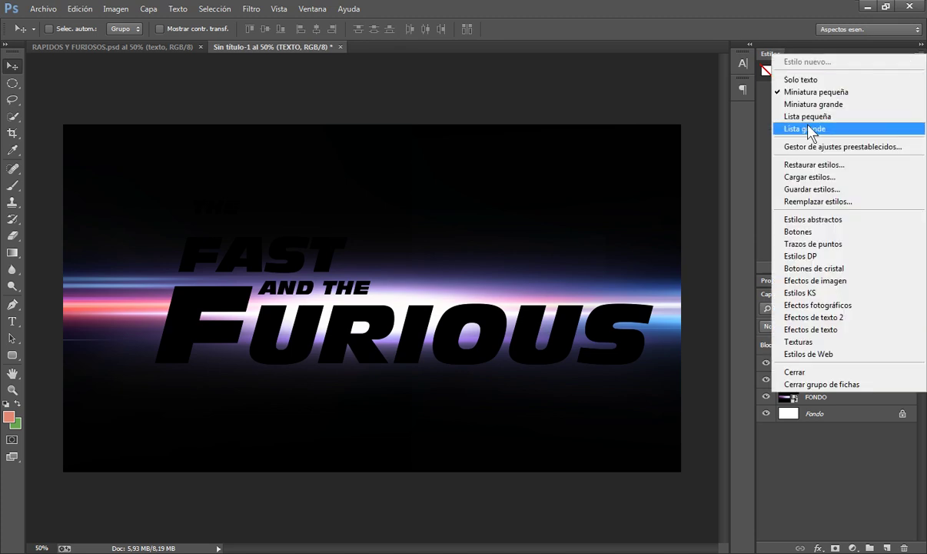
{"action": "left_click", "coordinate": [804, 177]}
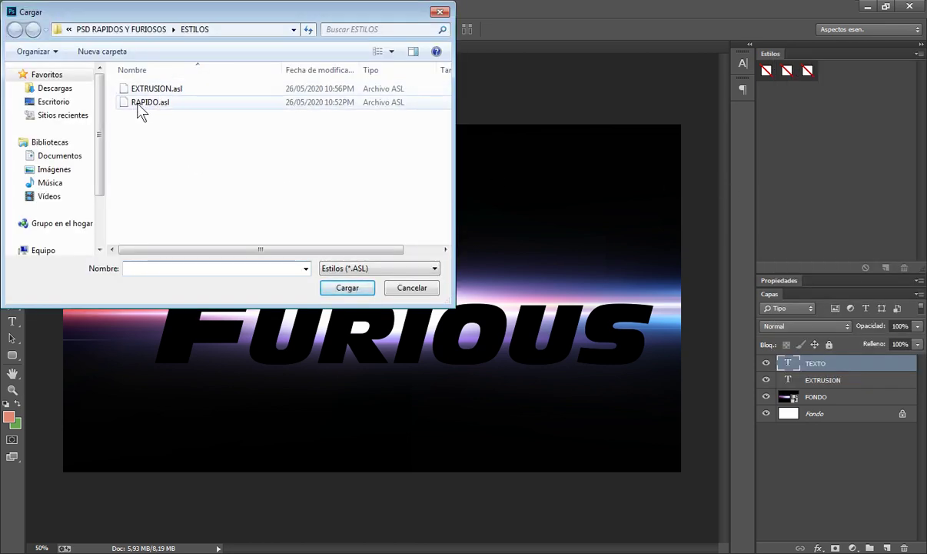
{"action": "left_click", "coordinate": [140, 106]}
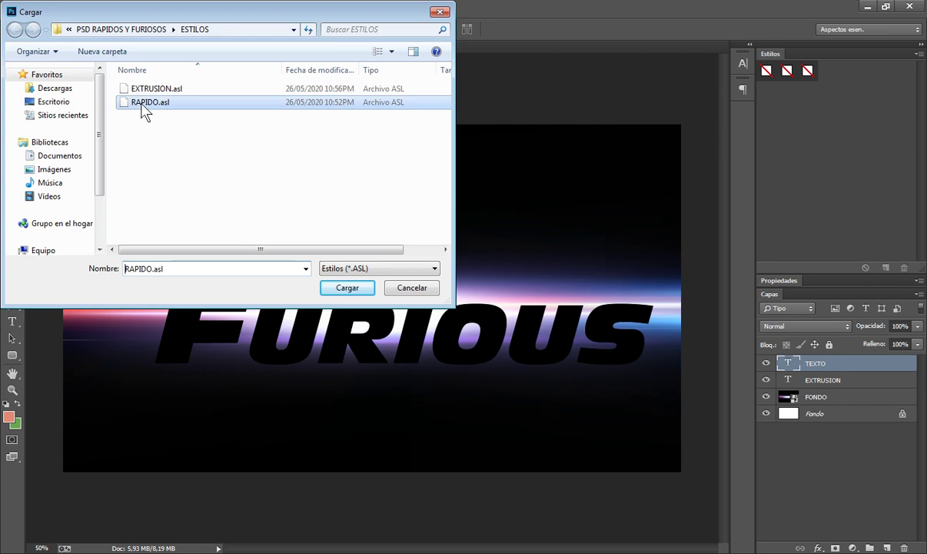
{"action": "left_click", "coordinate": [346, 288]}
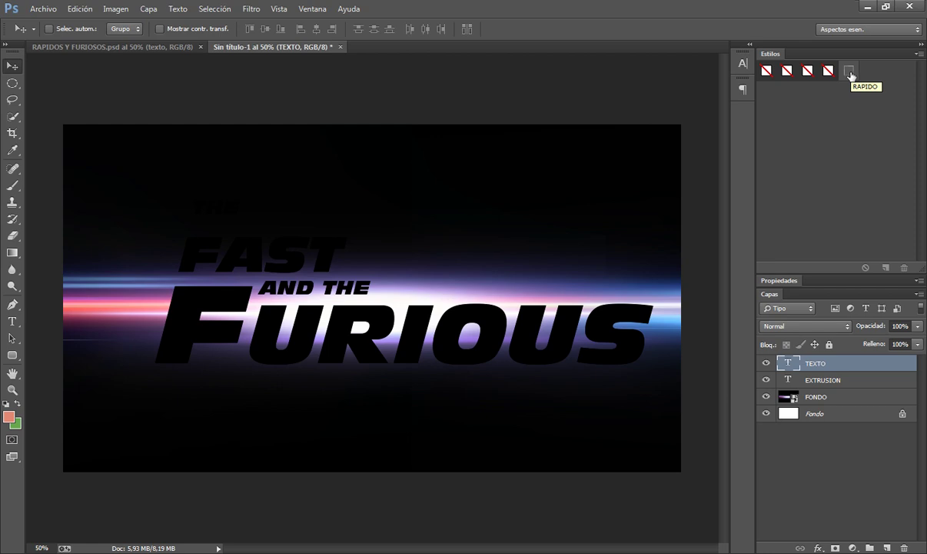
Apply the RAPIDO style swatch to TEXTO, then select the EXTRUSION layer
{"action": "left_click", "coordinate": [850, 72]}
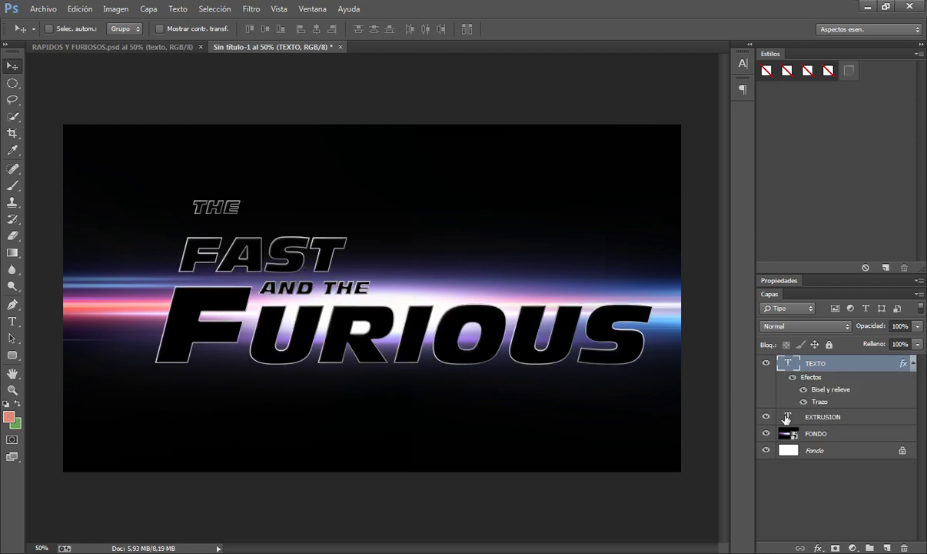
{"action": "left_click", "coordinate": [849, 420]}
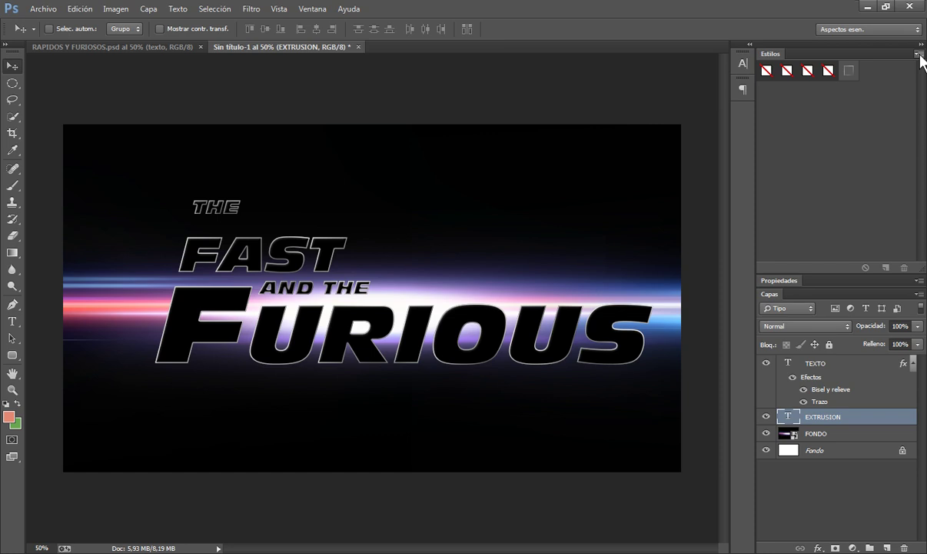
Load EXTRUSION.asl from the ESTILOS folder into the Estilos panel
{"action": "left_click", "coordinate": [921, 54]}
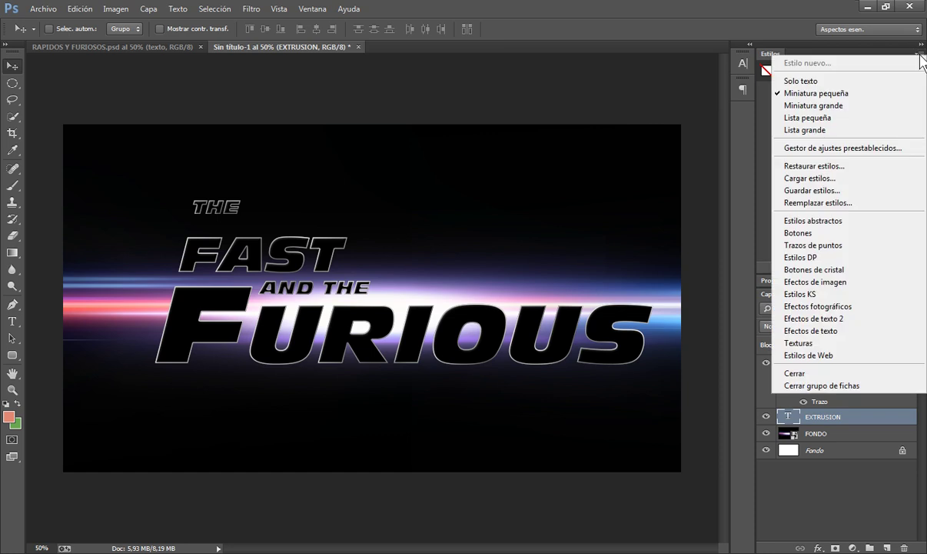
{"action": "left_click", "coordinate": [828, 182]}
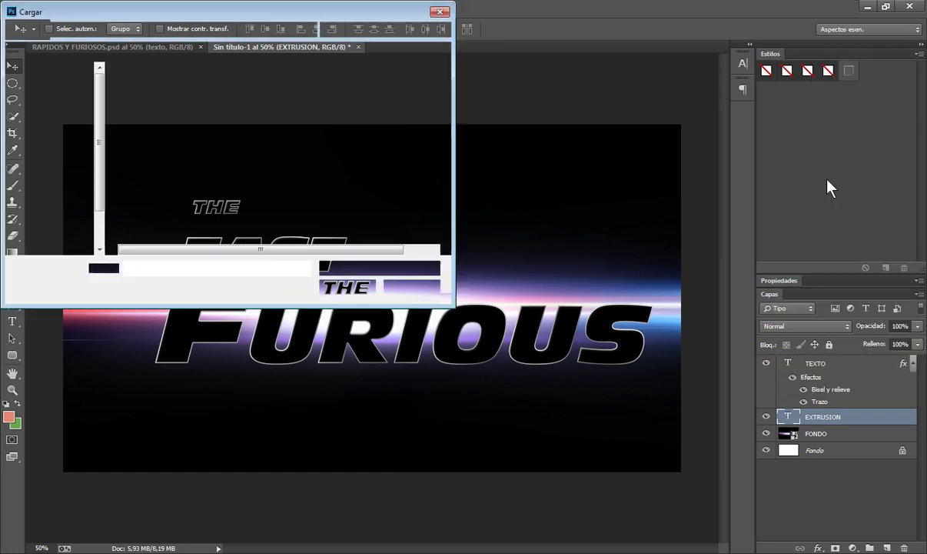
{"action": "left_click", "coordinate": [152, 88]}
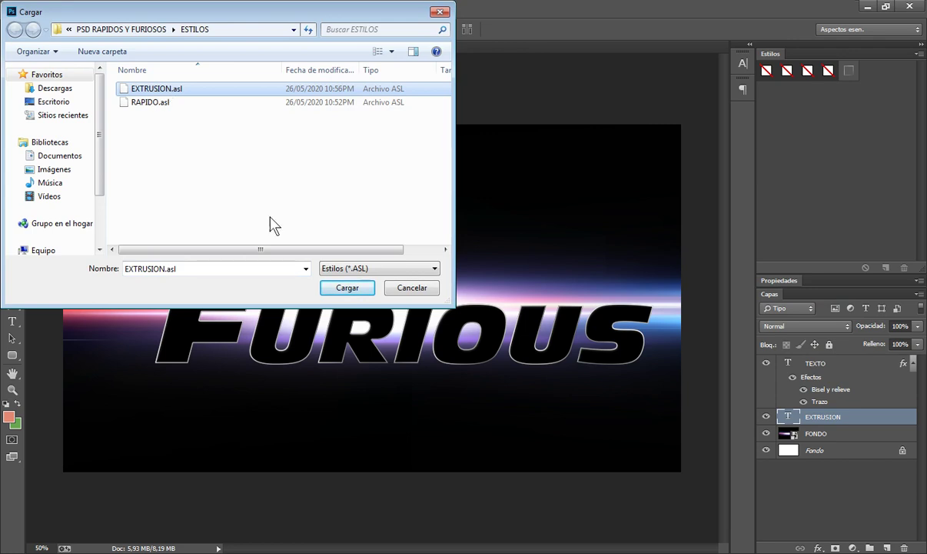
{"action": "left_click", "coordinate": [345, 290]}
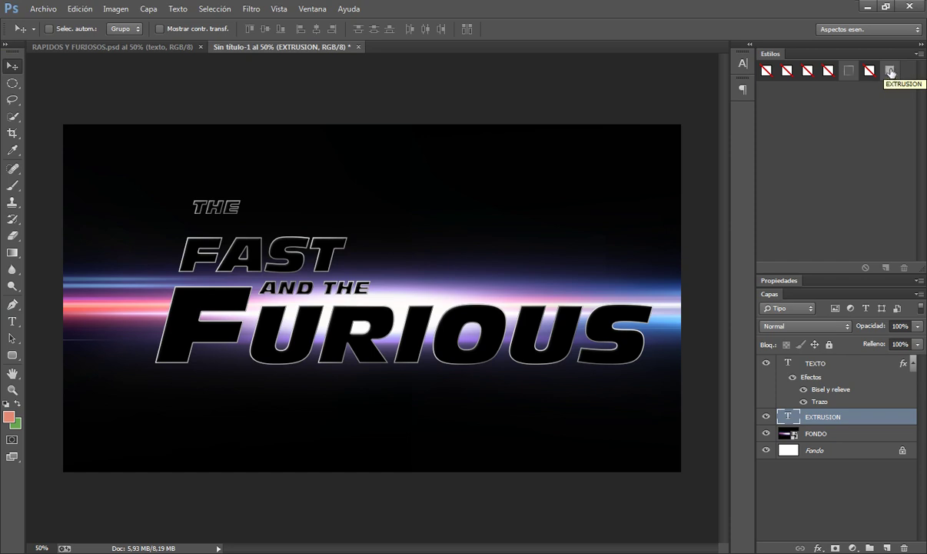
Apply the EXTRUSION style from the Estilos panel, then zoom in to inspect the chrome bevel and back out
{"action": "left_click", "coordinate": [890, 71]}
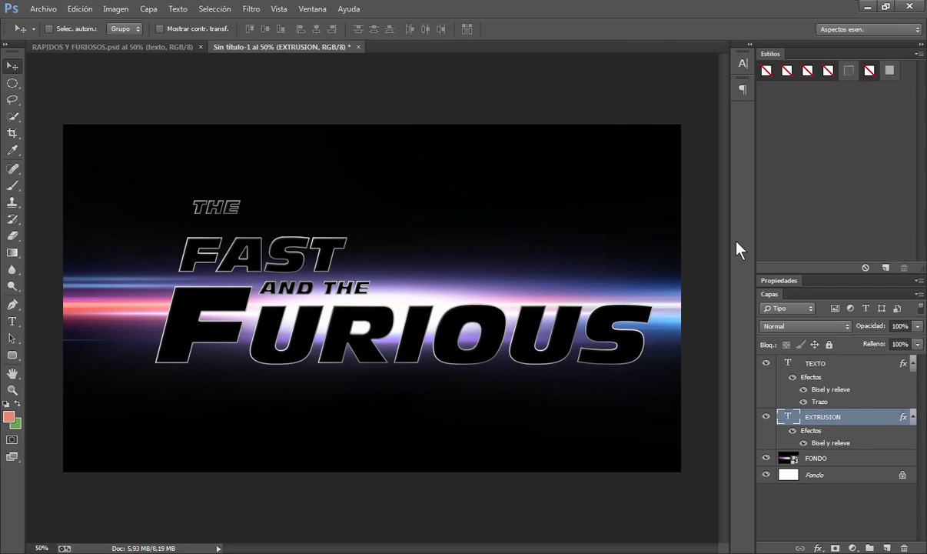
{"action": "key", "text": "ctrl+plus"}
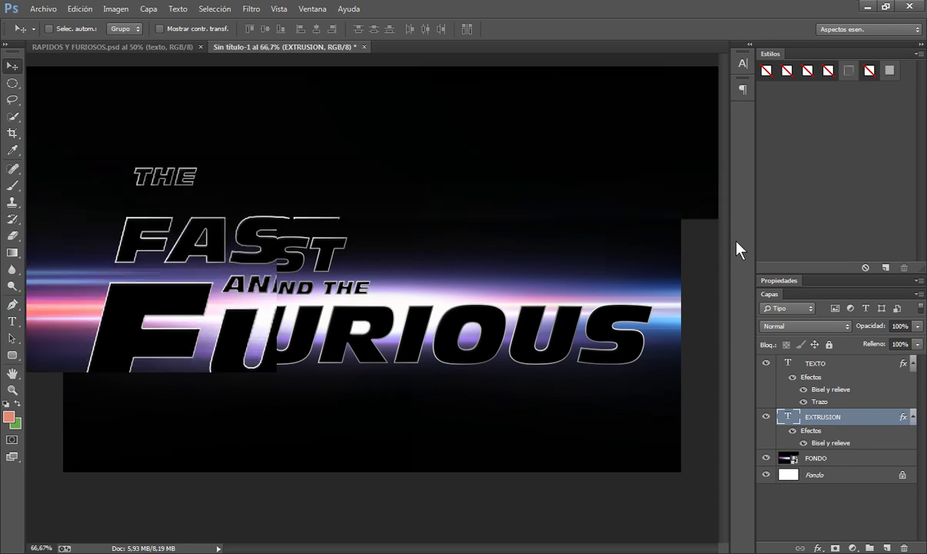
{"action": "key", "text": "ctrl+plus"}
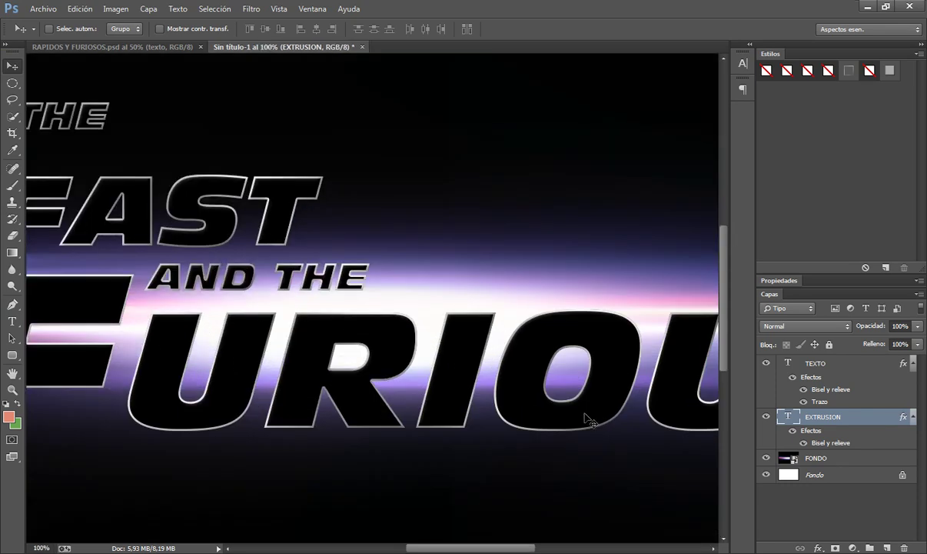
{"action": "left_click_drag", "start_coordinate": [517, 547], "coordinate": [480, 549]}
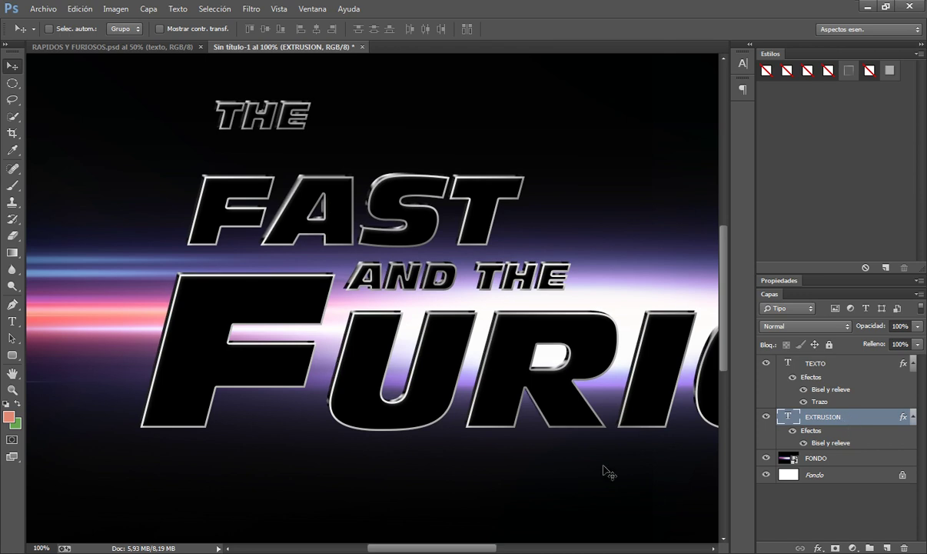
{"action": "left_click_drag", "start_coordinate": [486, 549], "coordinate": [539, 548]}
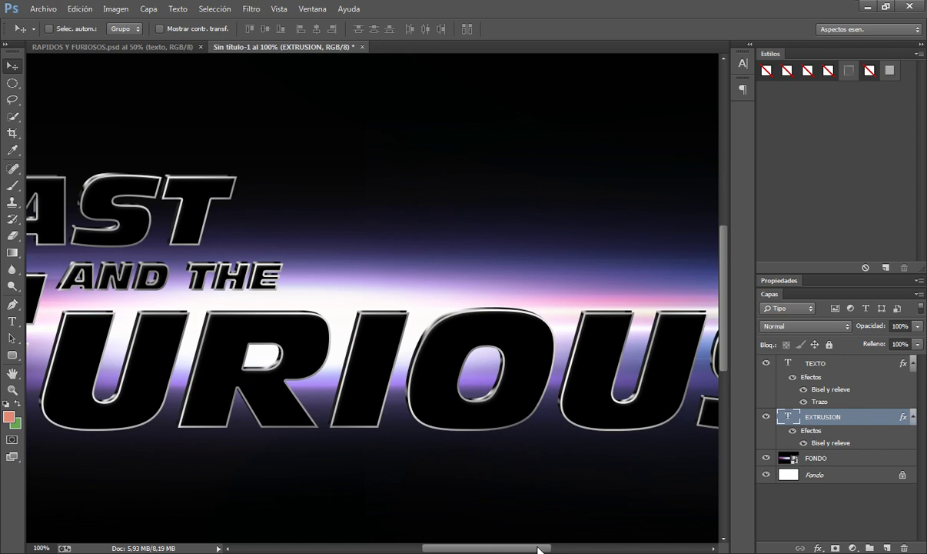
{"action": "key", "text": "ctrl+minus"}
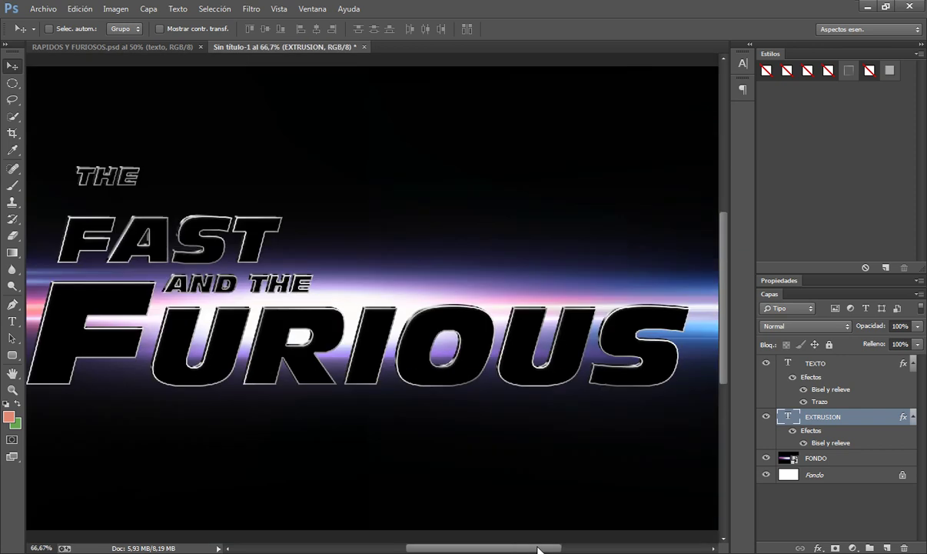
{"action": "key", "text": "ctrl+minus"}
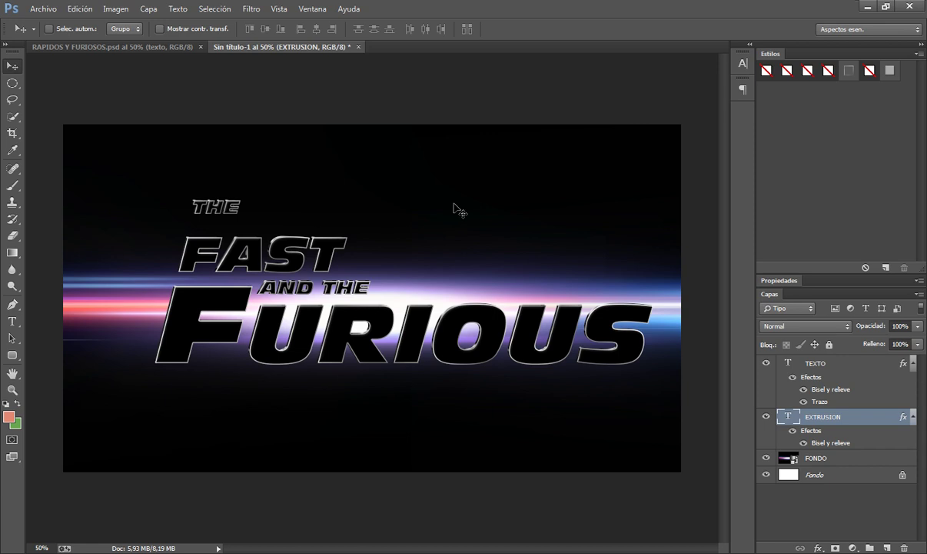
Hide the ajustes, destellos and rayos groups in RAPIDOS Y FURIOSOS.psd and compare it with the working document
{"action": "left_click", "coordinate": [145, 50]}
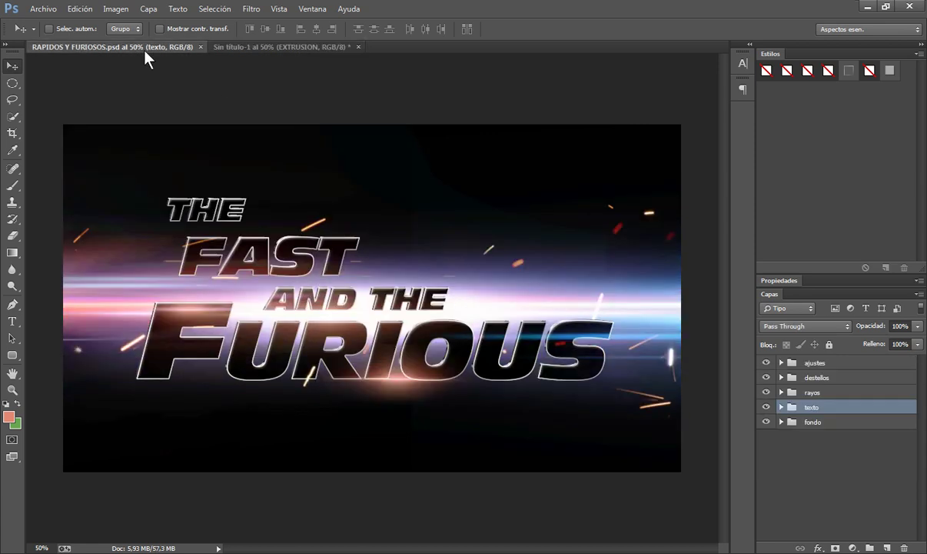
{"action": "left_click_drag", "start_coordinate": [772, 365], "coordinate": [767, 395]}
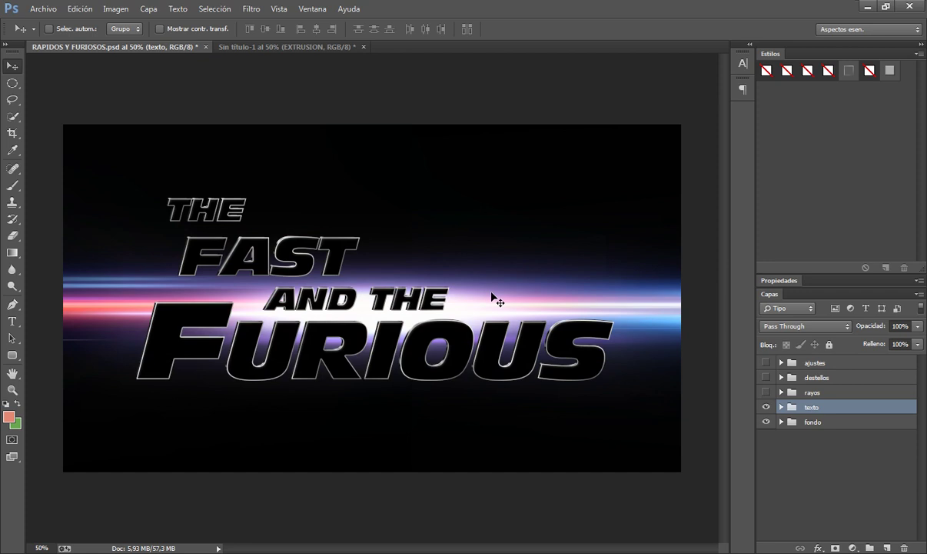
{"action": "left_click", "coordinate": [258, 51]}
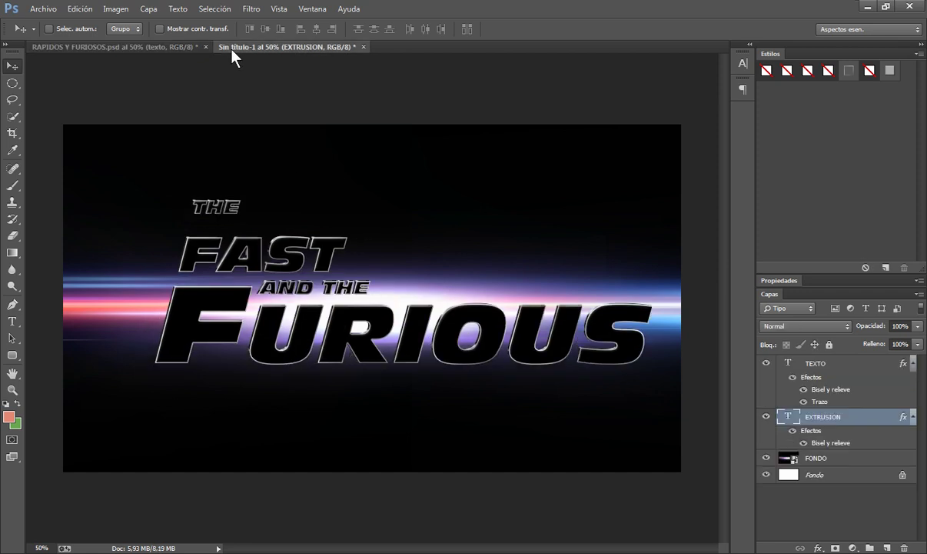
{"action": "left_click", "coordinate": [176, 46]}
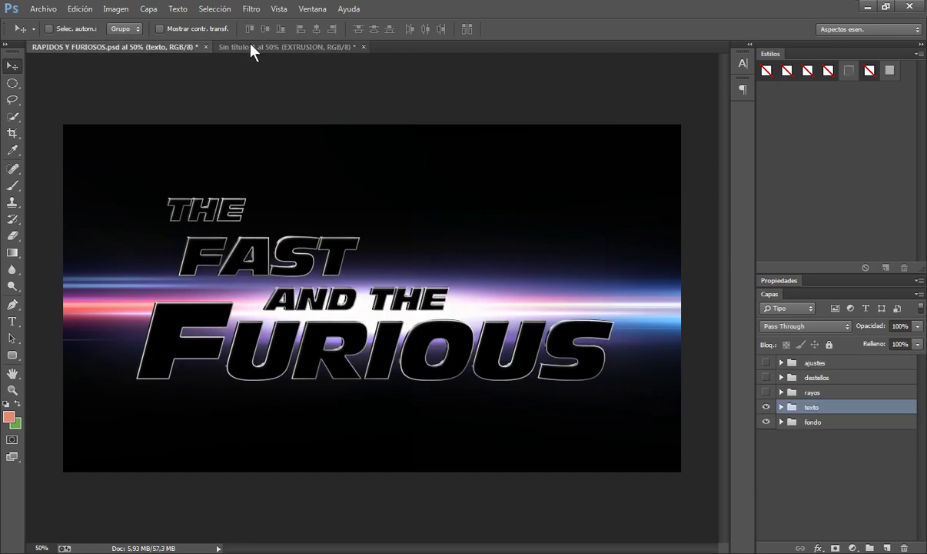
{"action": "left_click", "coordinate": [250, 46]}
{"action": "left_click", "coordinate": [173, 48]}
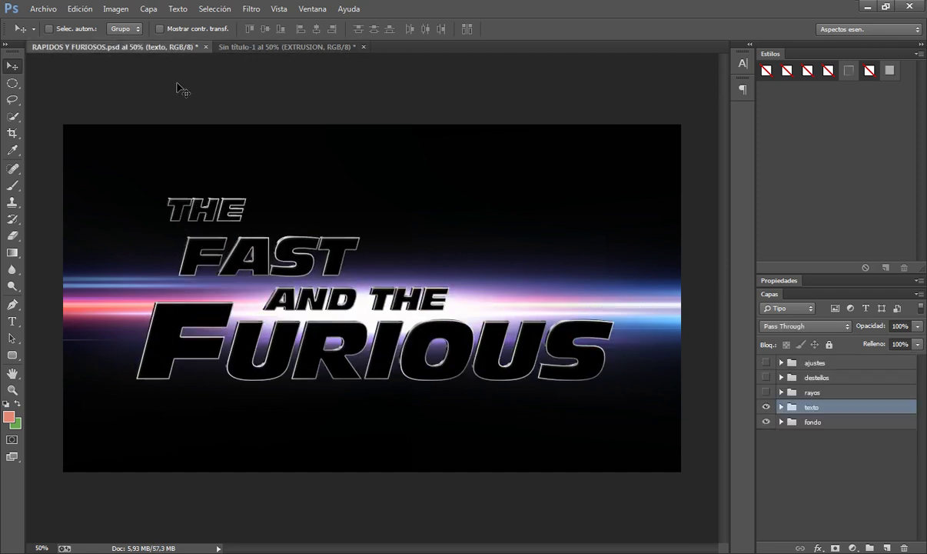
Show the rayos, destellos and ajustes groups again, toggling ajustes to compare its effect
{"action": "left_click", "coordinate": [766, 393]}
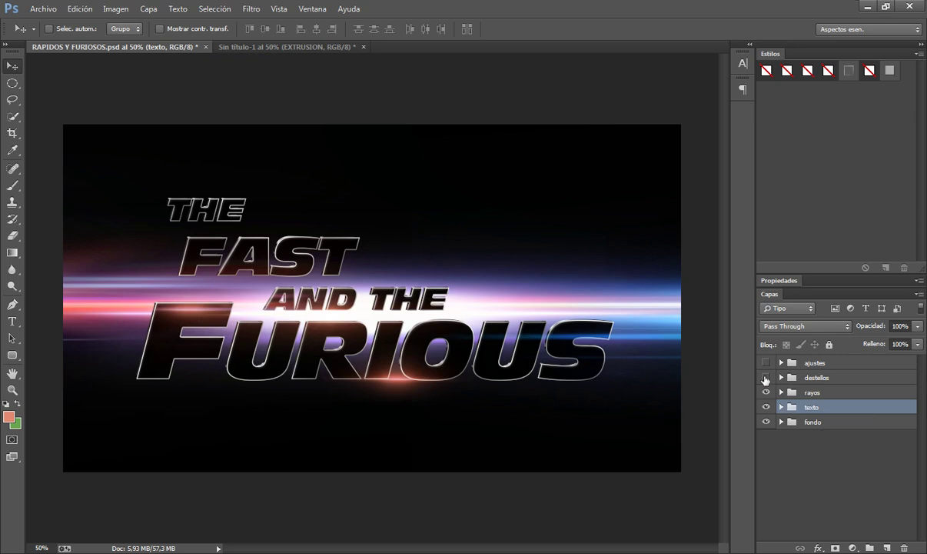
{"action": "left_click", "coordinate": [766, 378]}
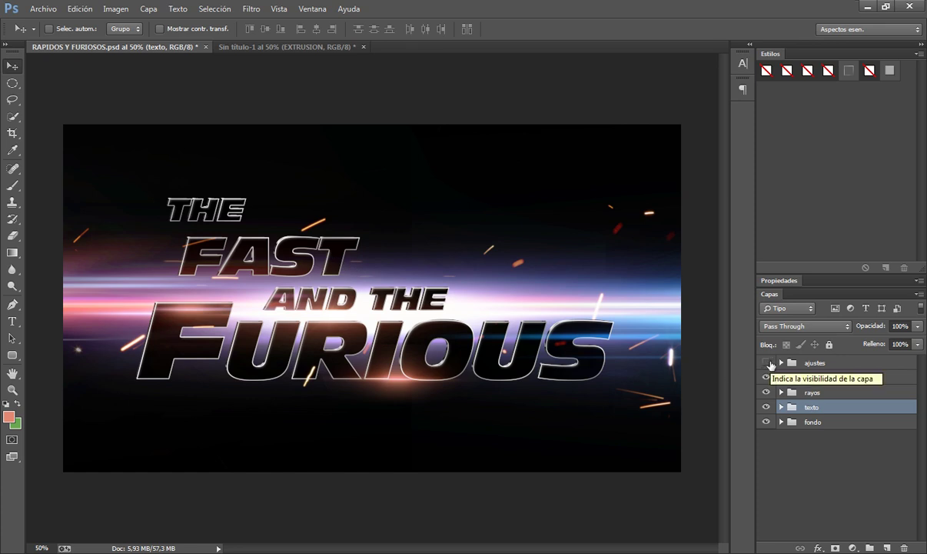
{"action": "left_click", "coordinate": [767, 363]}
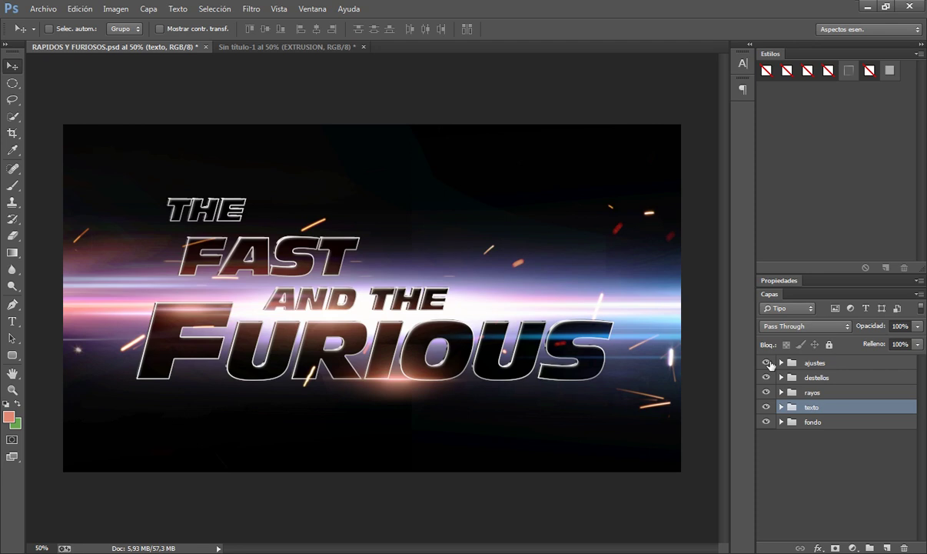
{"action": "left_click", "coordinate": [767, 362]}
{"action": "left_click", "coordinate": [767, 363]}
Zoom in to 100% on the finished title to inspect it, then back to 50%
{"action": "key", "text": "ctrl+plus"}
{"action": "key", "text": "ctrl+plus"}
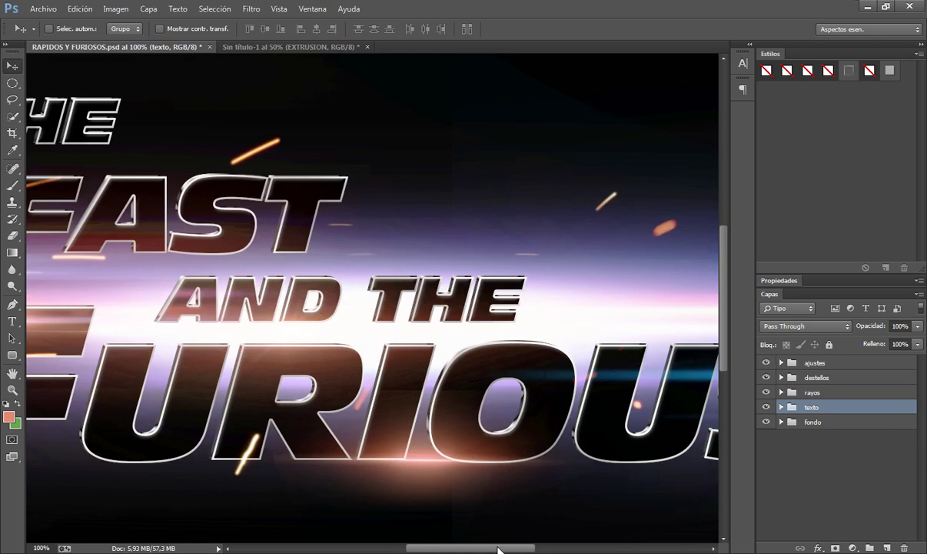
{"action": "mouse_move", "coordinate": [503, 547]}
{"action": "left_mouse_down"}
{"action": "mouse_move", "coordinate": [466, 549]}
{"action": "mouse_move", "coordinate": [497, 548]}
{"action": "left_mouse_up"}
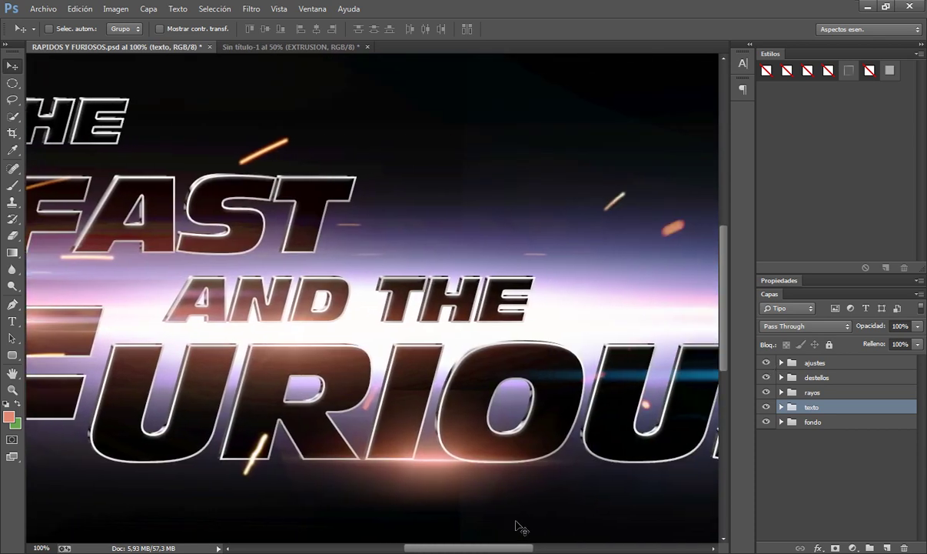
{"action": "key", "text": "ctrl+minus"}
{"action": "key", "text": "ctrl+minus"}
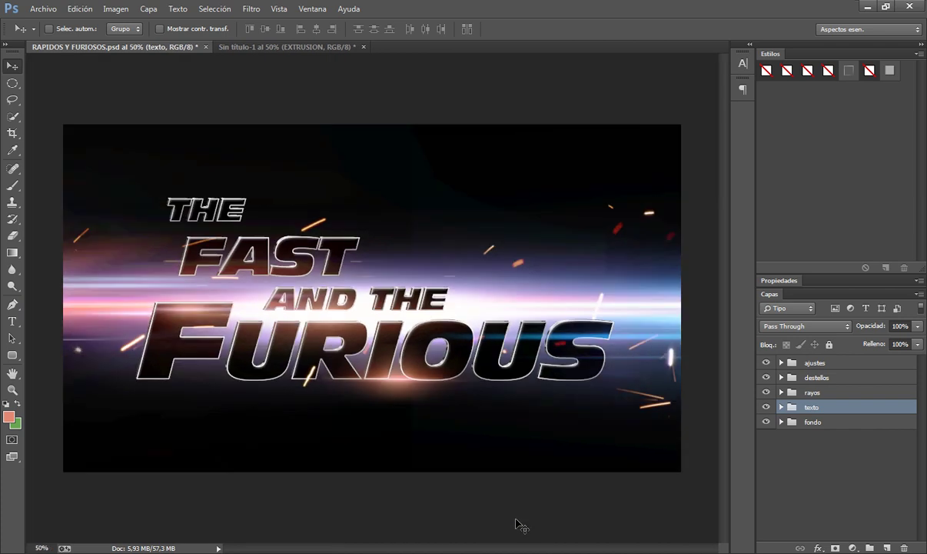